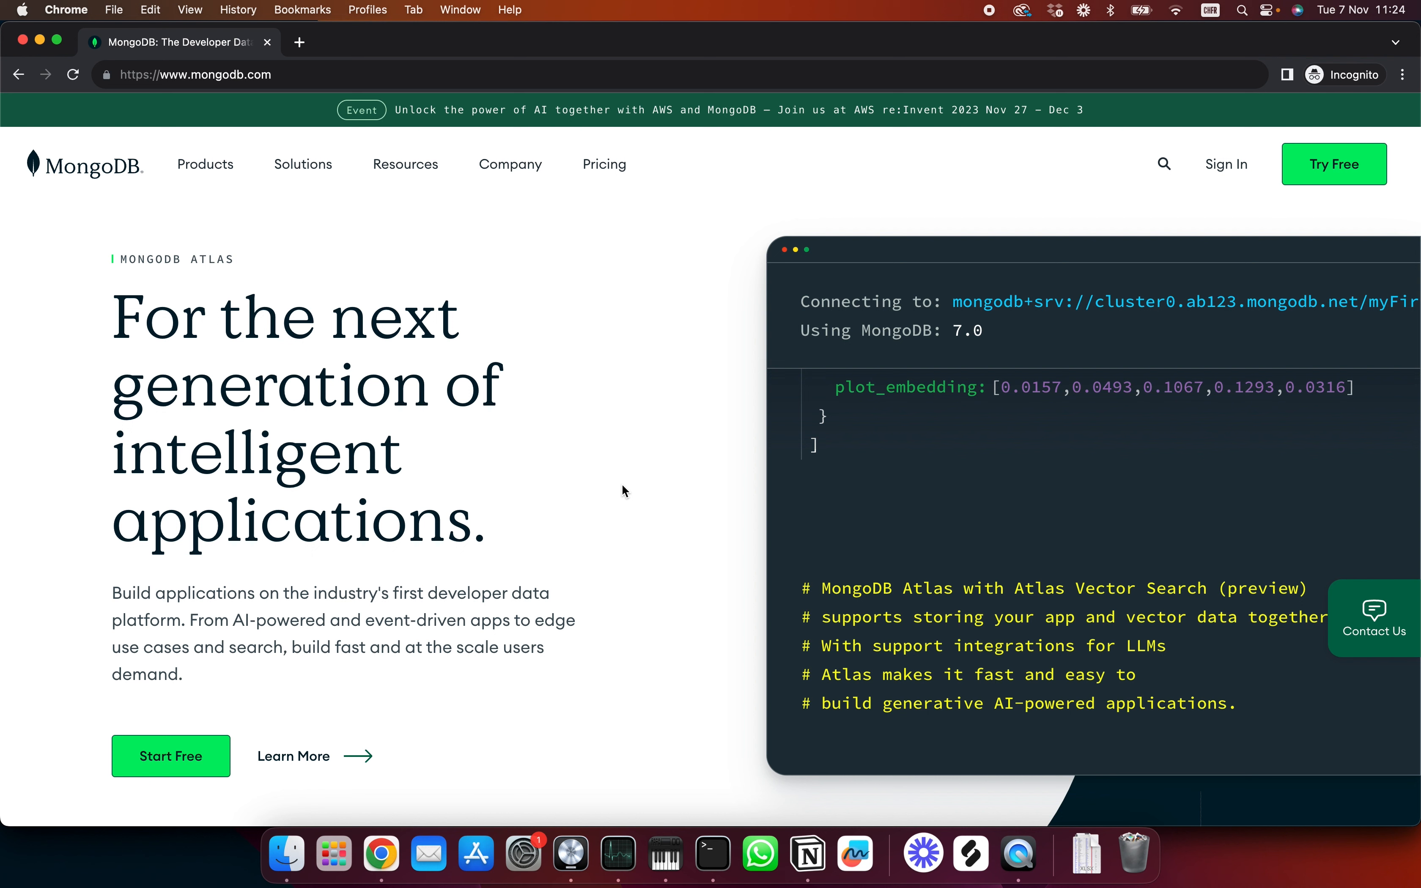
- Open the MongoDB Atlas free sign-up page from the MongoDB home page, and close it
left_click(1335, 164)
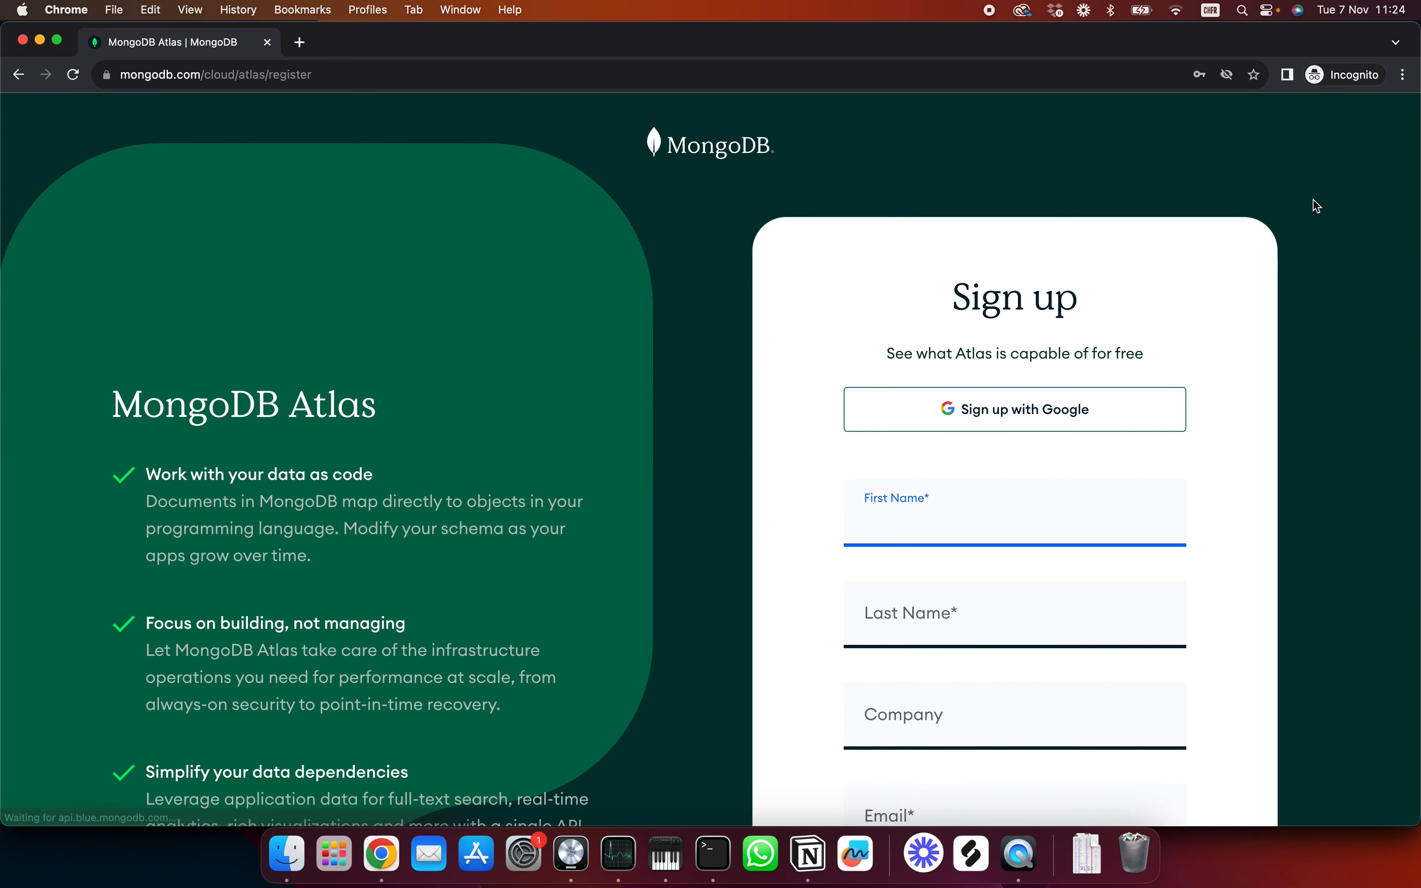
key("super+w")
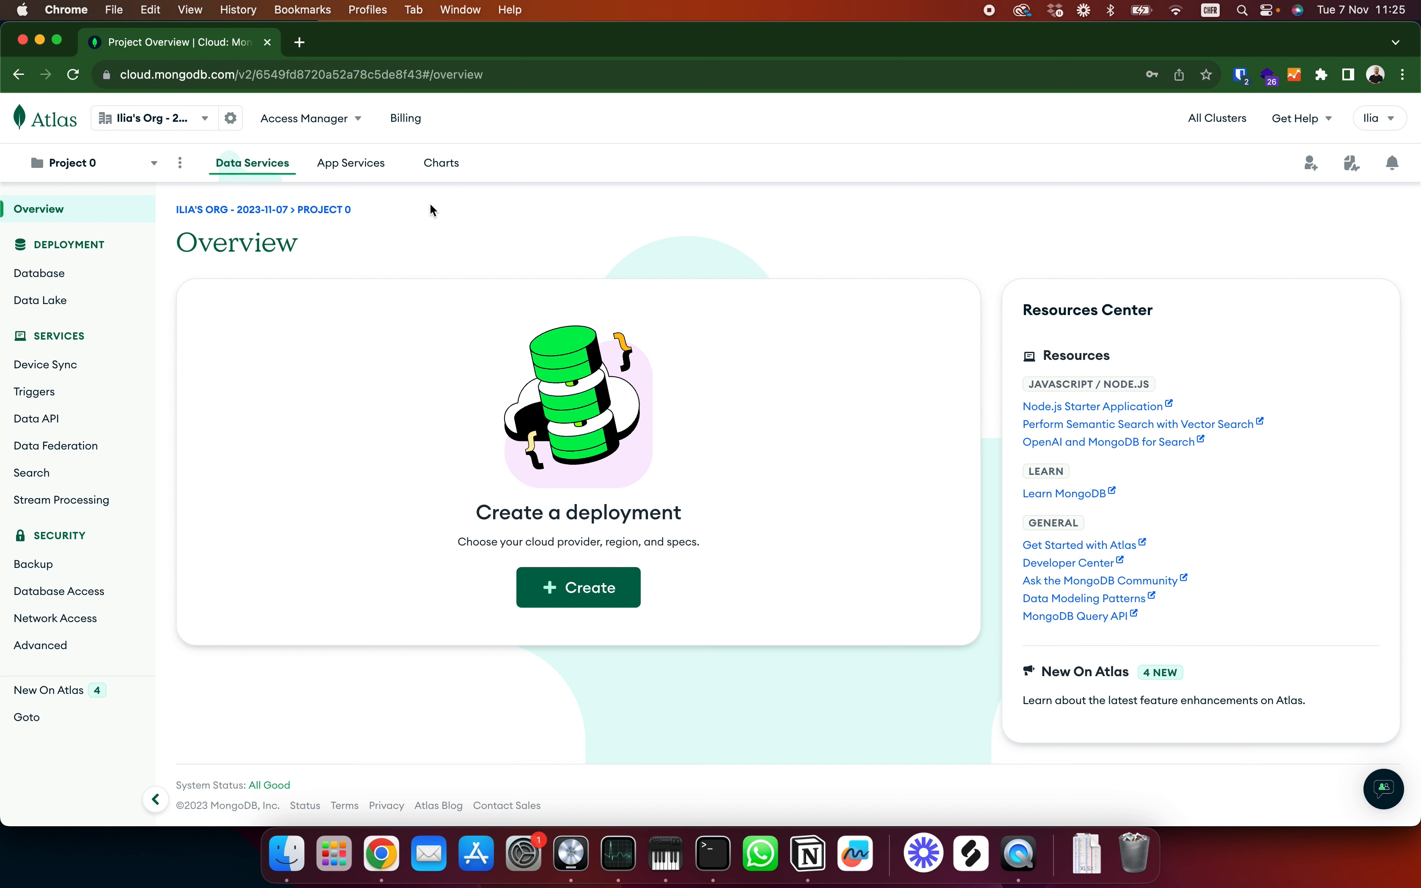
- Create a new Atlas project named JobApp, keeping the current account as Project Owner
left_click(135, 169)
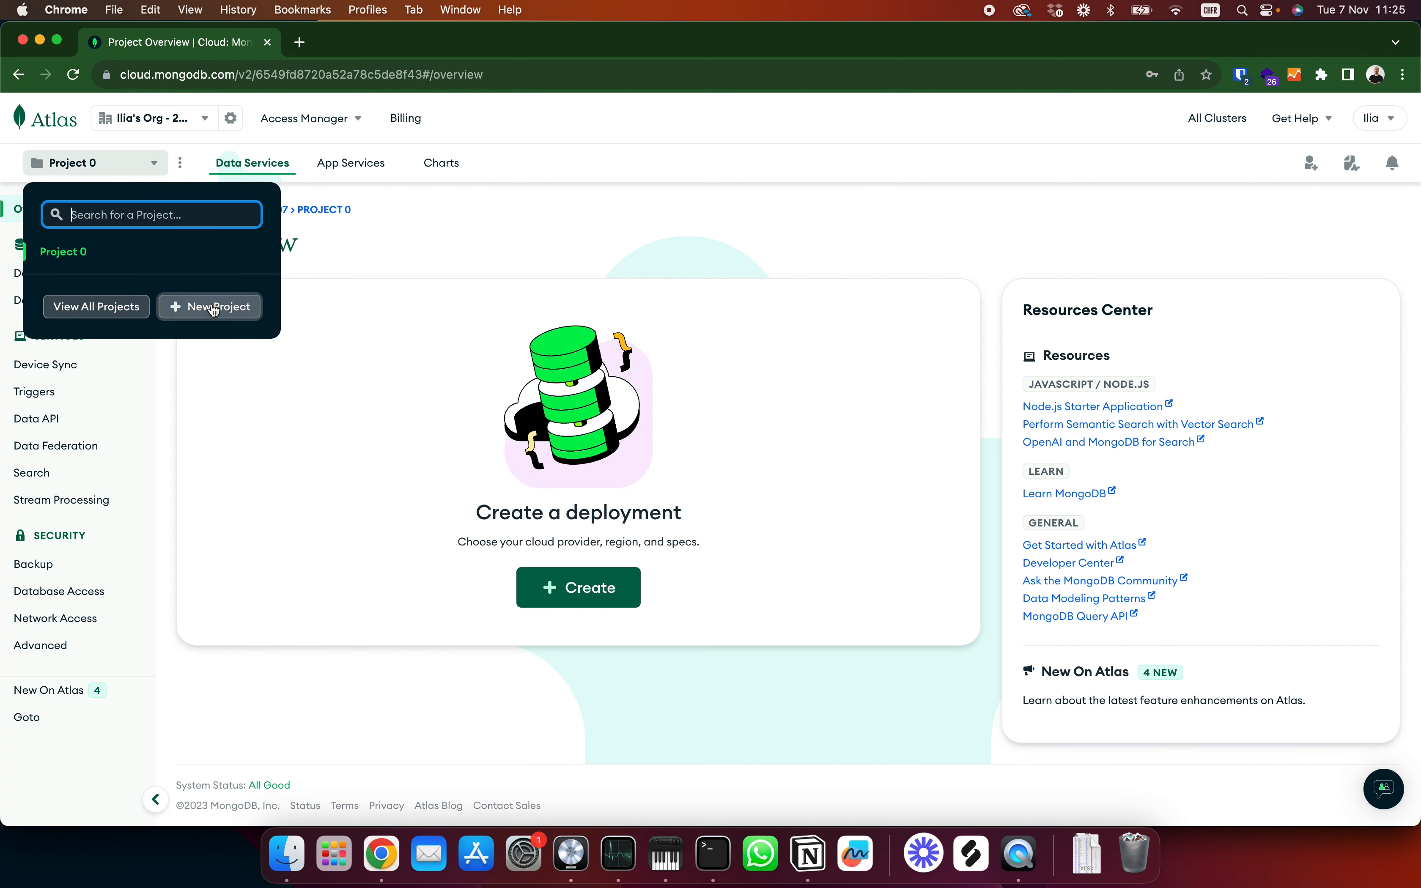
left_click(213, 308)
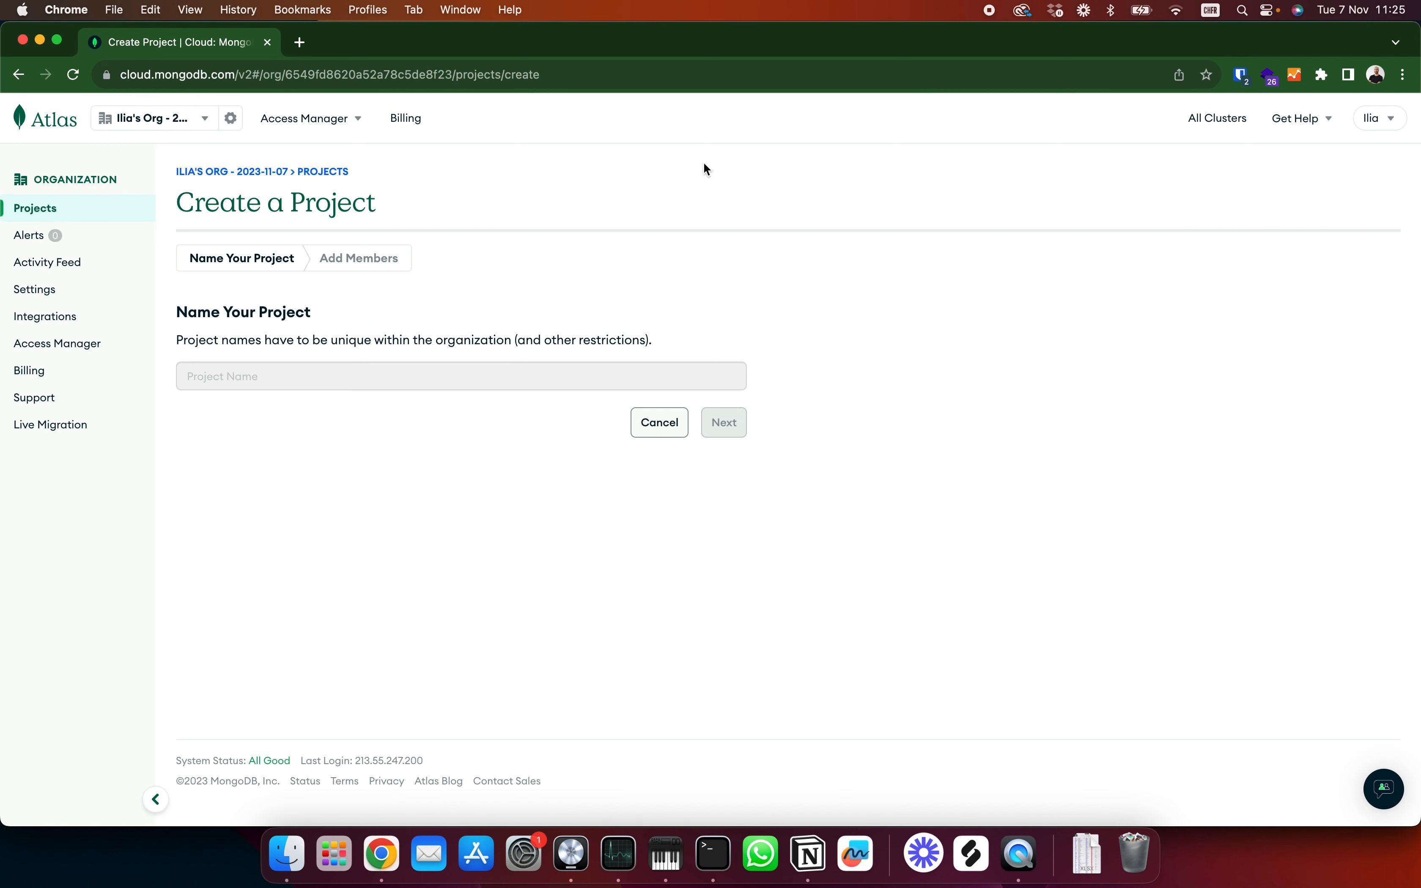
left_click(346, 372)
type("JobAPp")
key("BackSpace")
key("BackSpace")
type("pp")
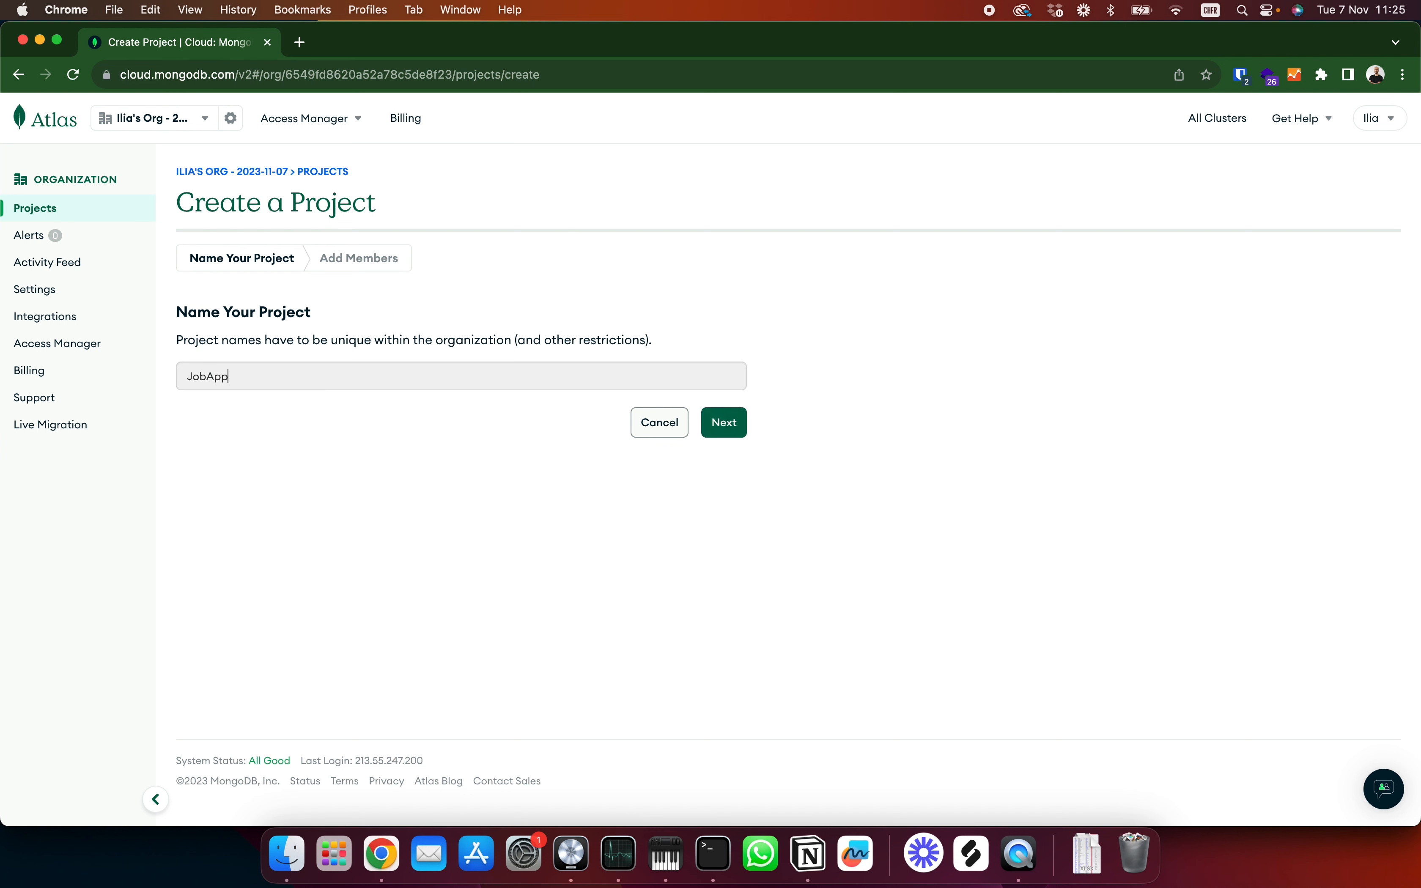
left_click(723, 423)
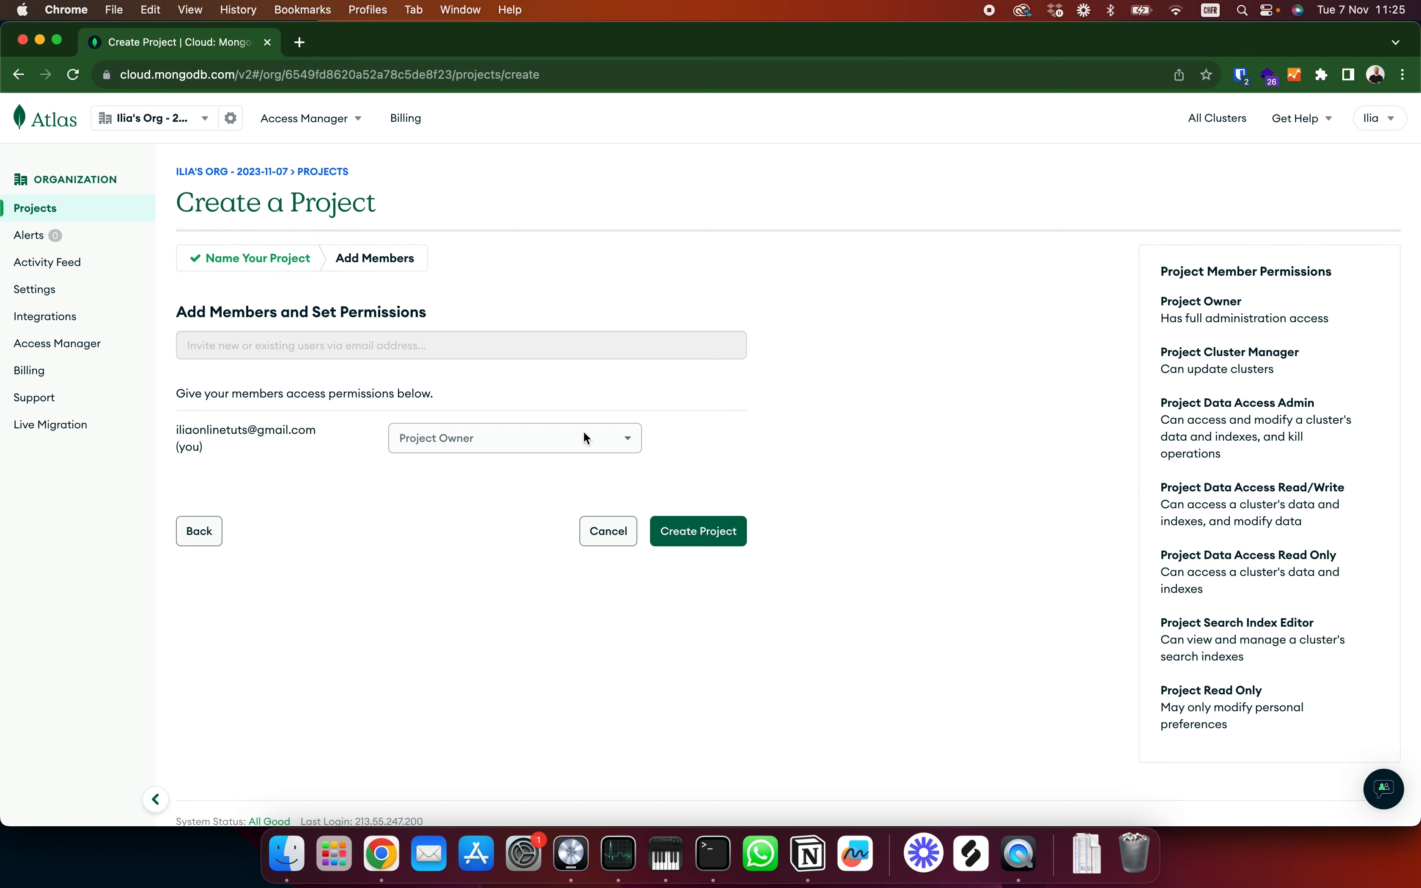
left_click(716, 544)
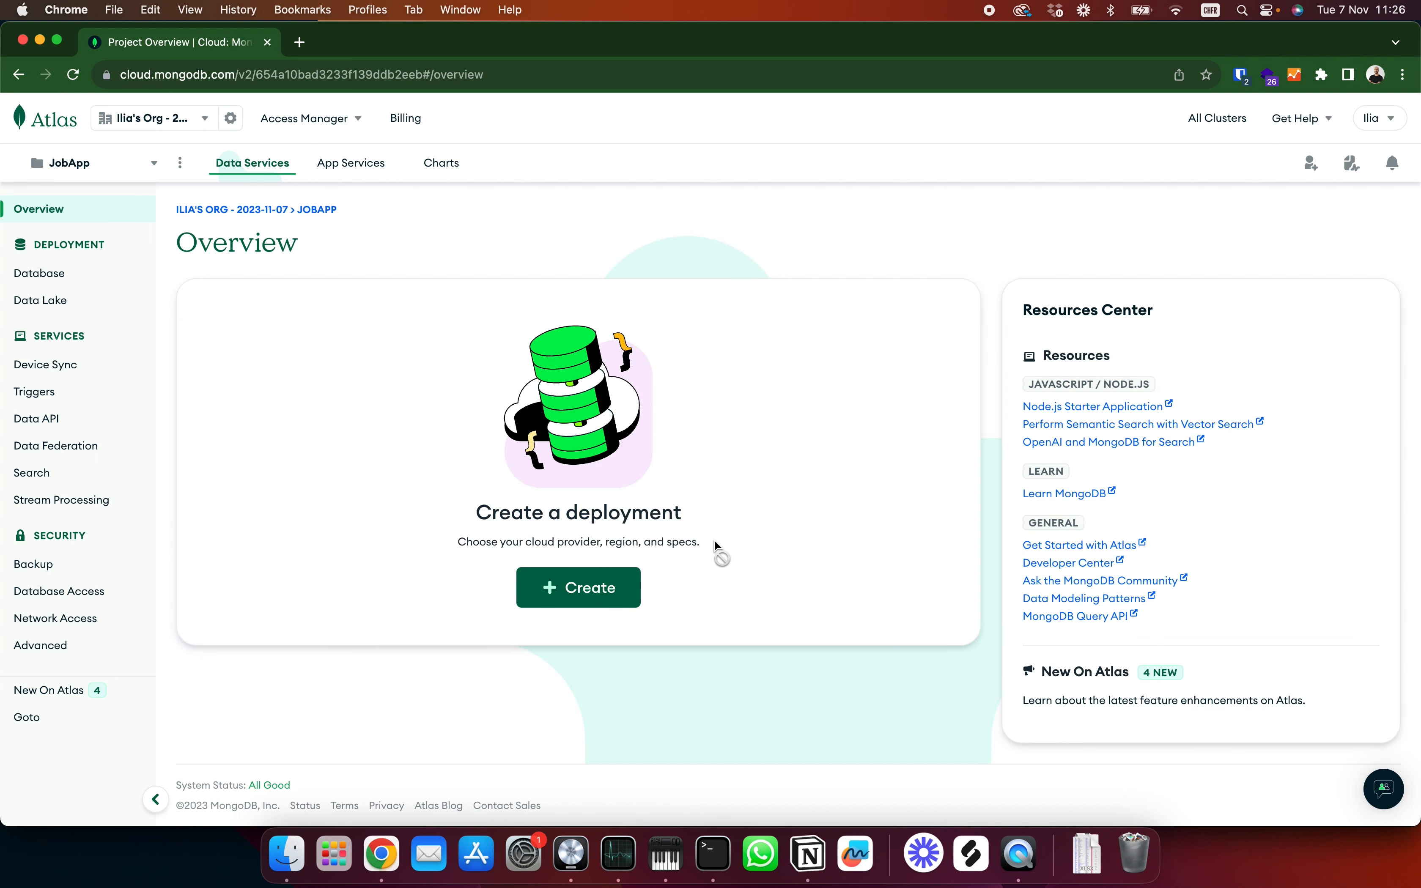
- Start building a database for the JobApp project and choose the free shared M0 tier
left_click(57, 274)
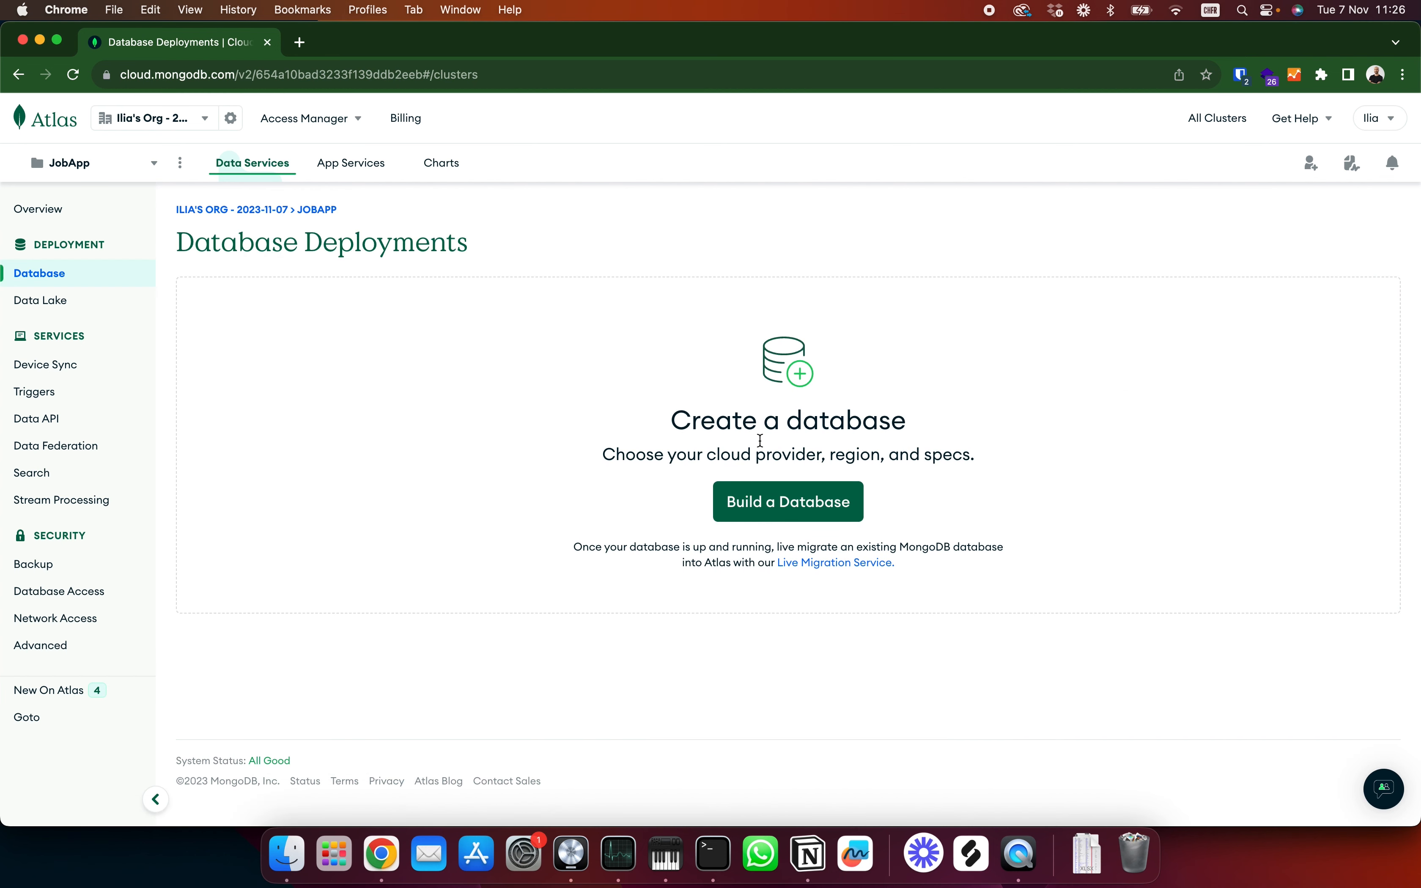
left_click(812, 506)
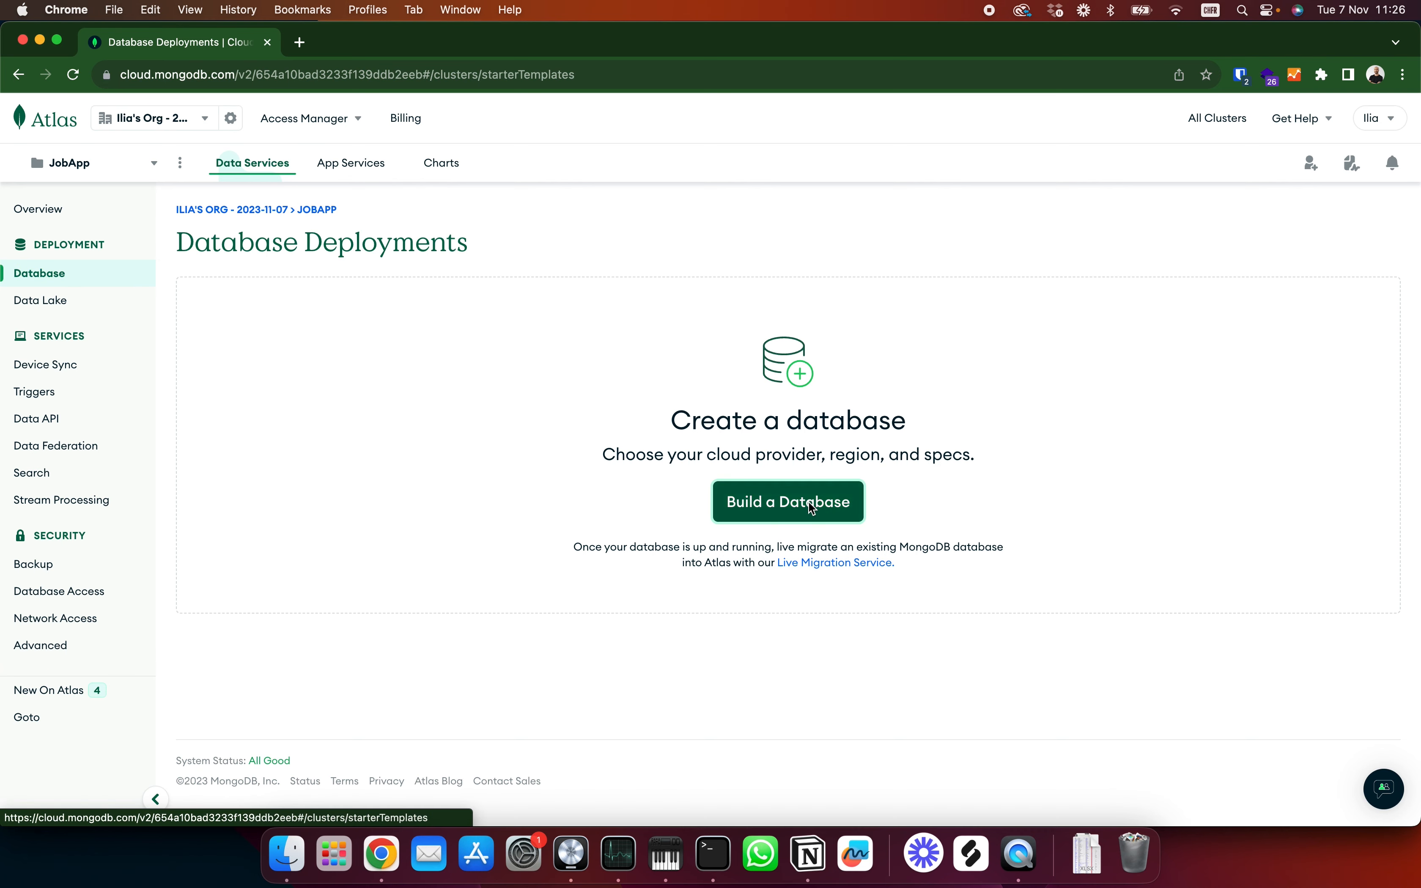
left_click(1033, 423)
scroll(869, 572, "down", 5)
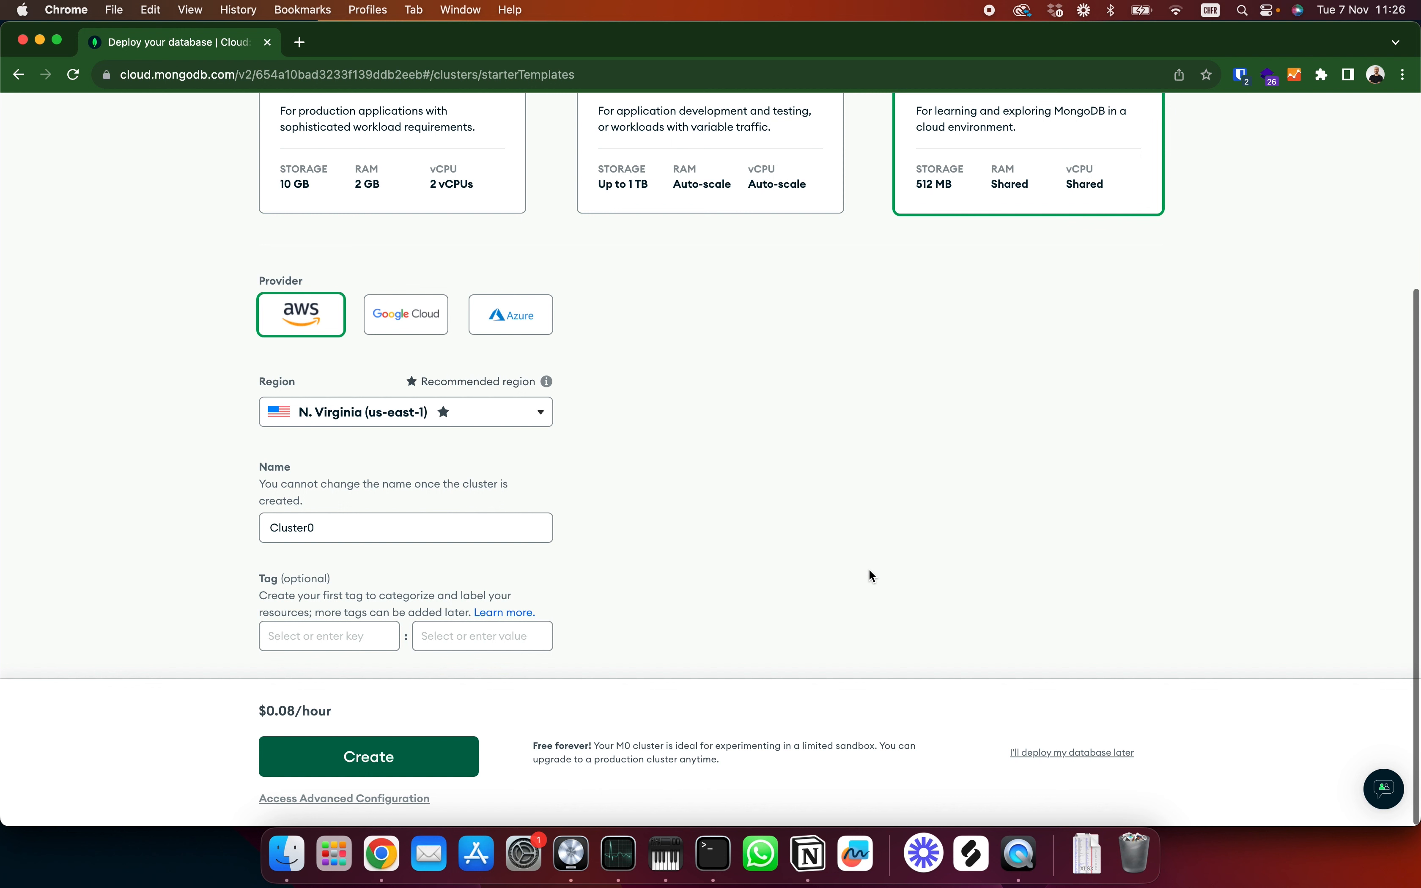
- Name the cluster JobAppCluster and create it on AWS in N. Virginia (us-east-1)
double_click(463, 529)
type("JobAppClustt")
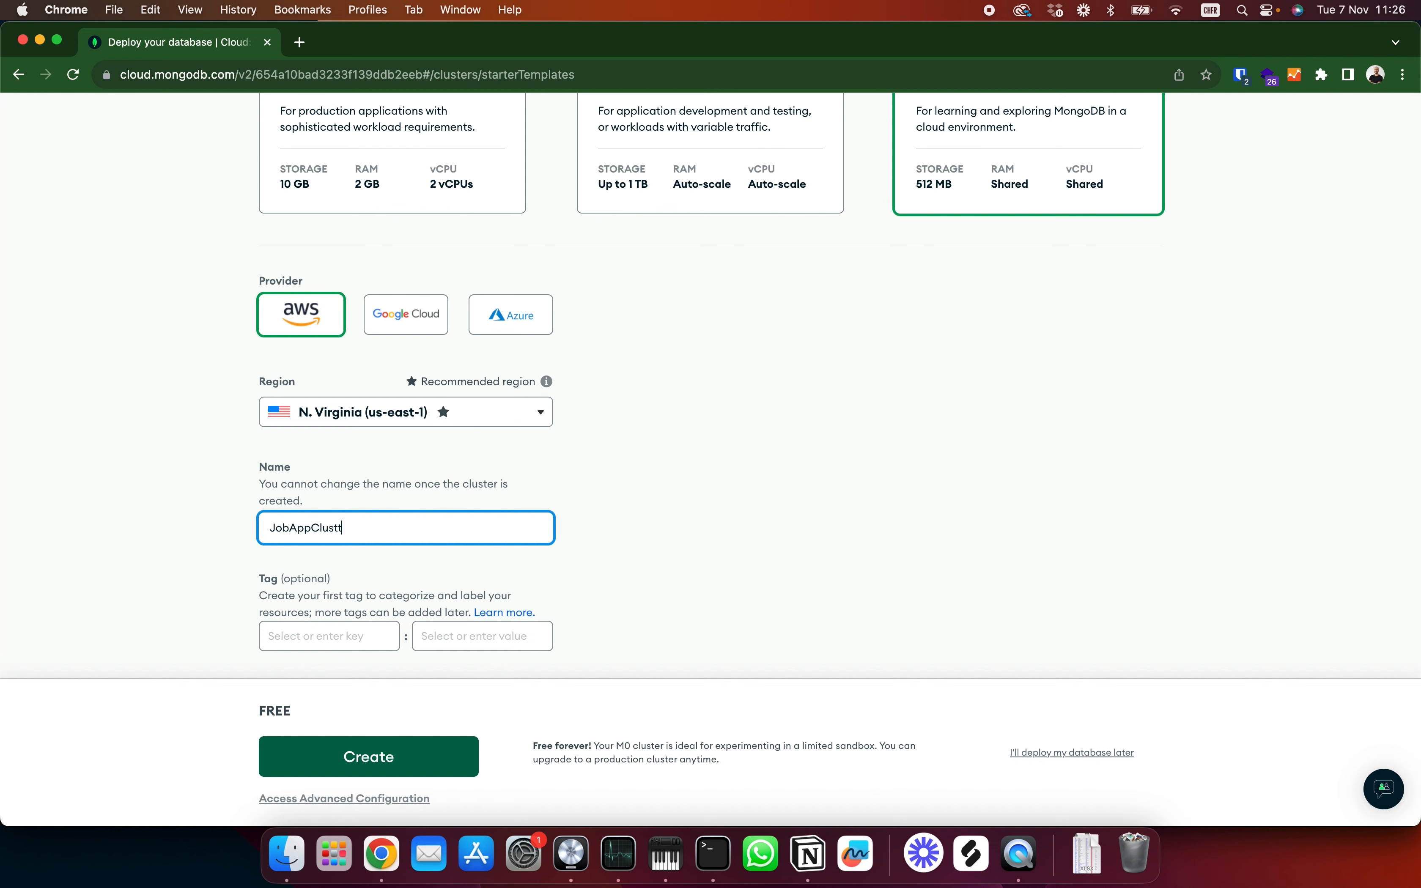
key("BackSpace")
type("er")
left_click(415, 764)
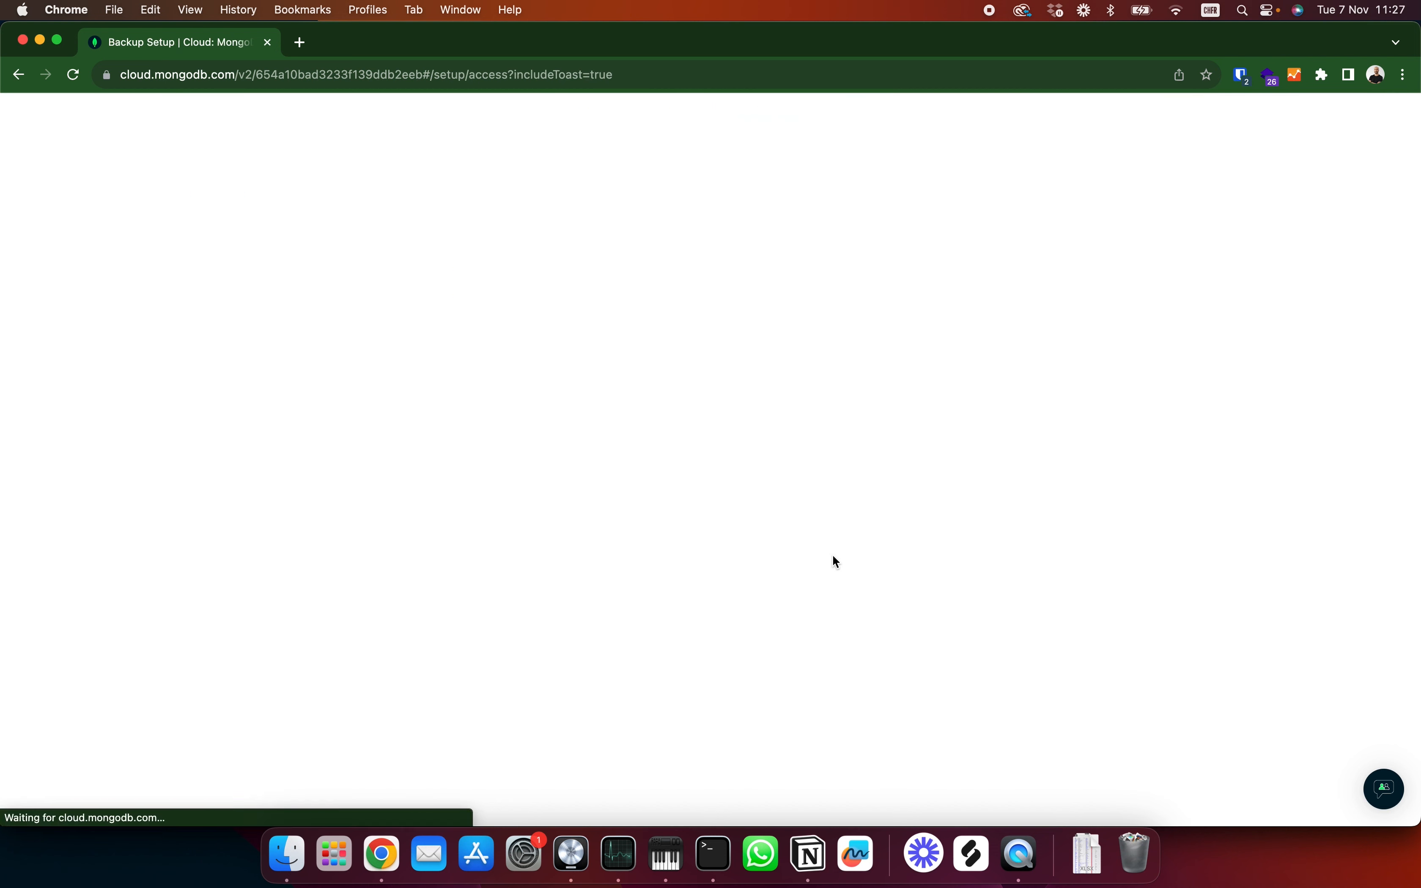
- Replace the autogenerated database username with the account holder's first name
scroll(834, 560, "down", 4)
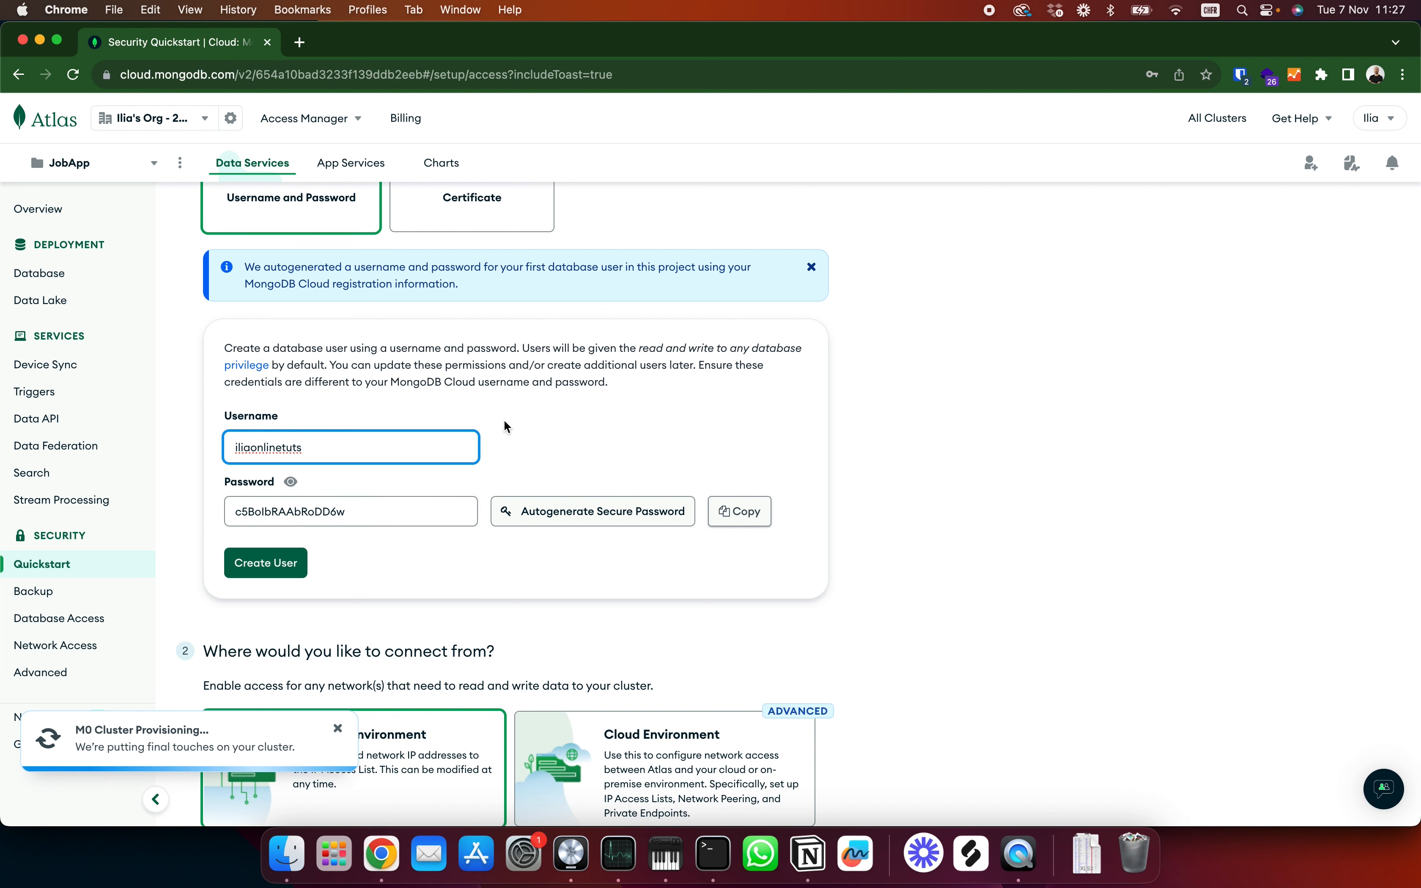
left_click(326, 440)
key("super+a")
type("ilia")
left_click(623, 438)
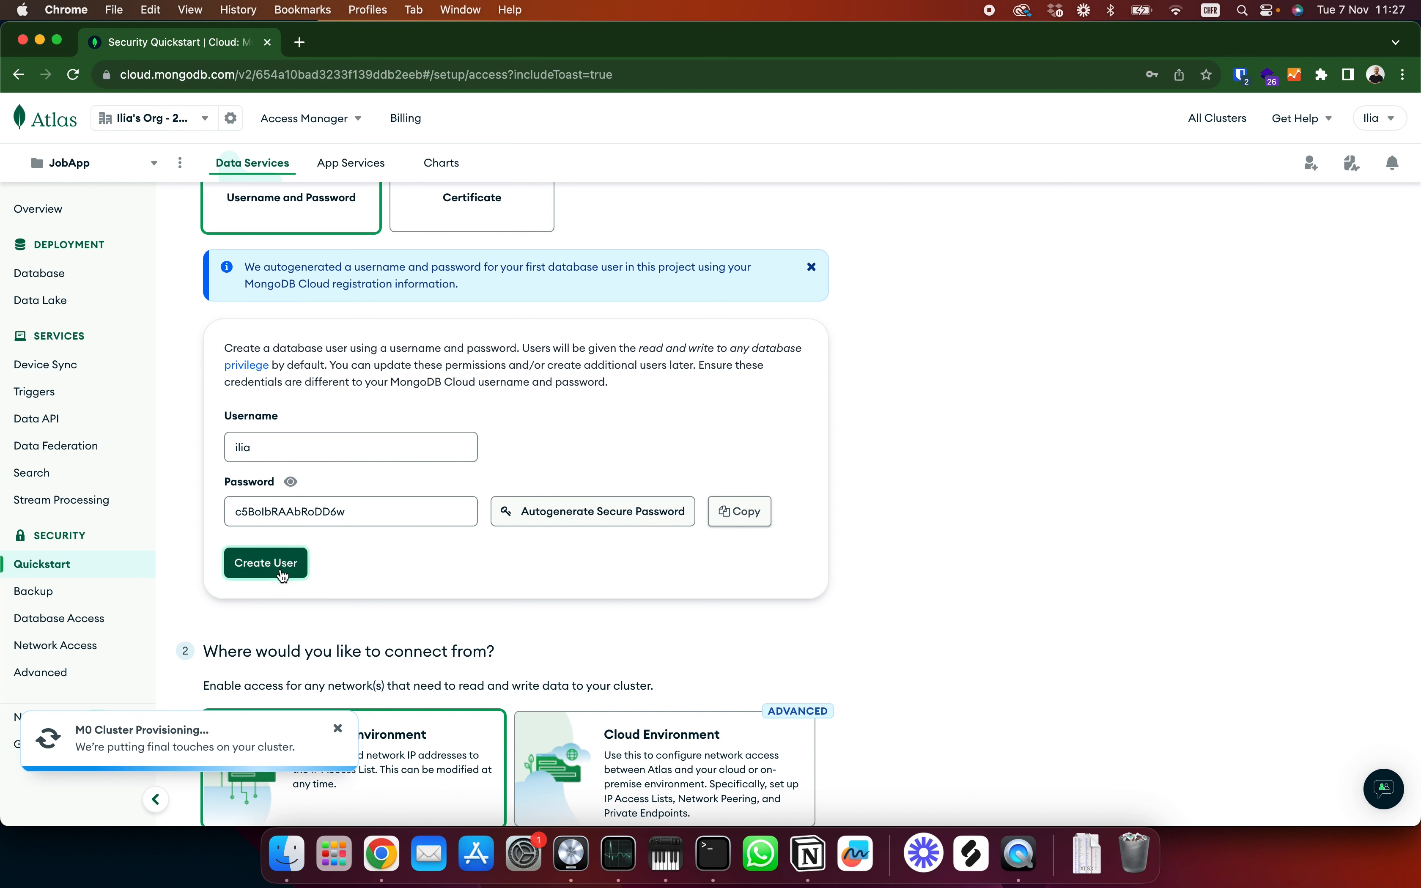
- Copy the autogenerated database password into a new TextEdit document and write the database username below it
left_click(381, 517)
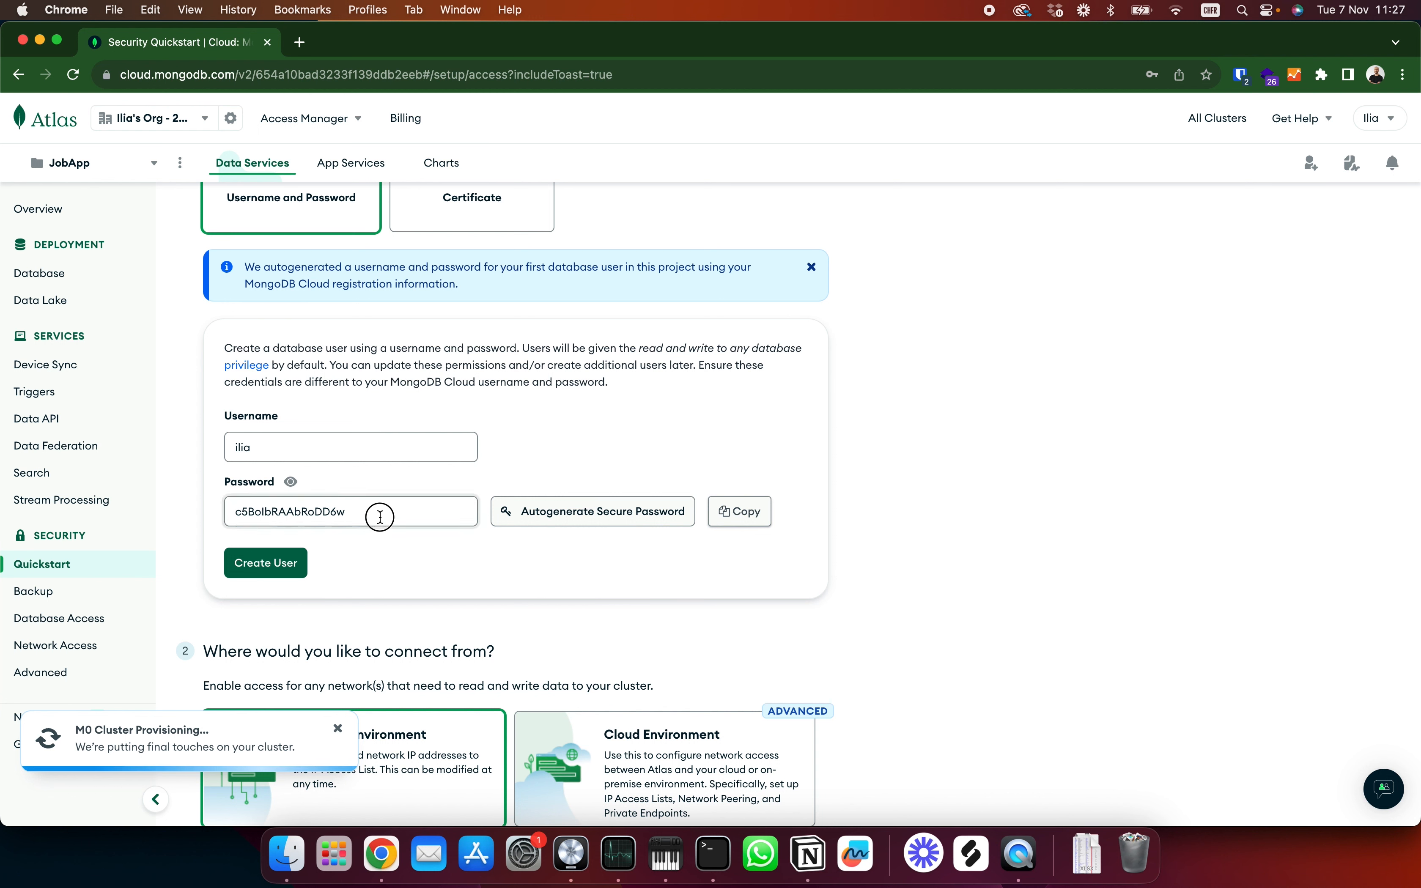
key("super+a")
key("super+c")
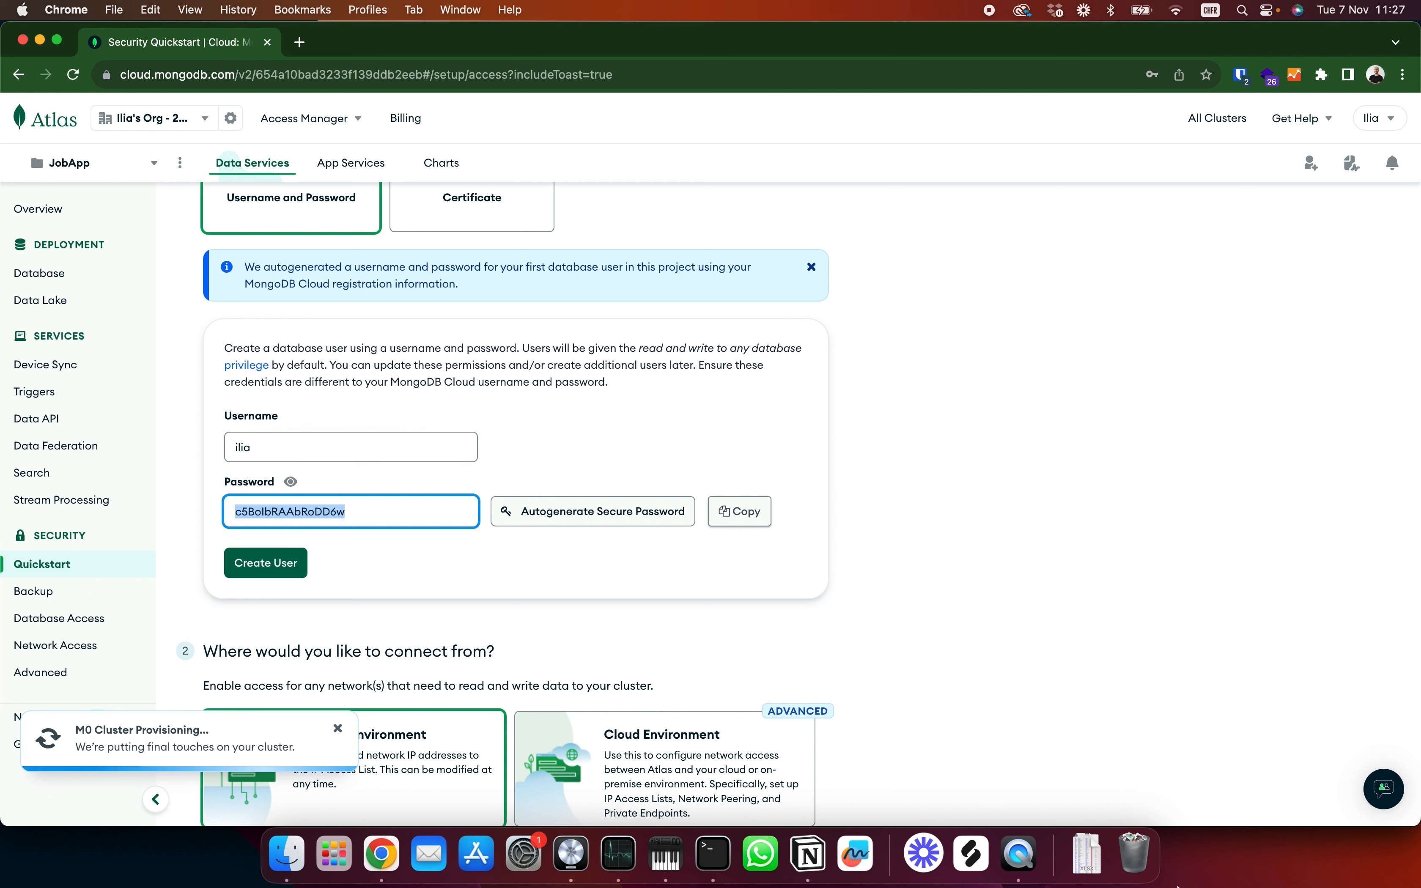
key("super+space")
type("text")
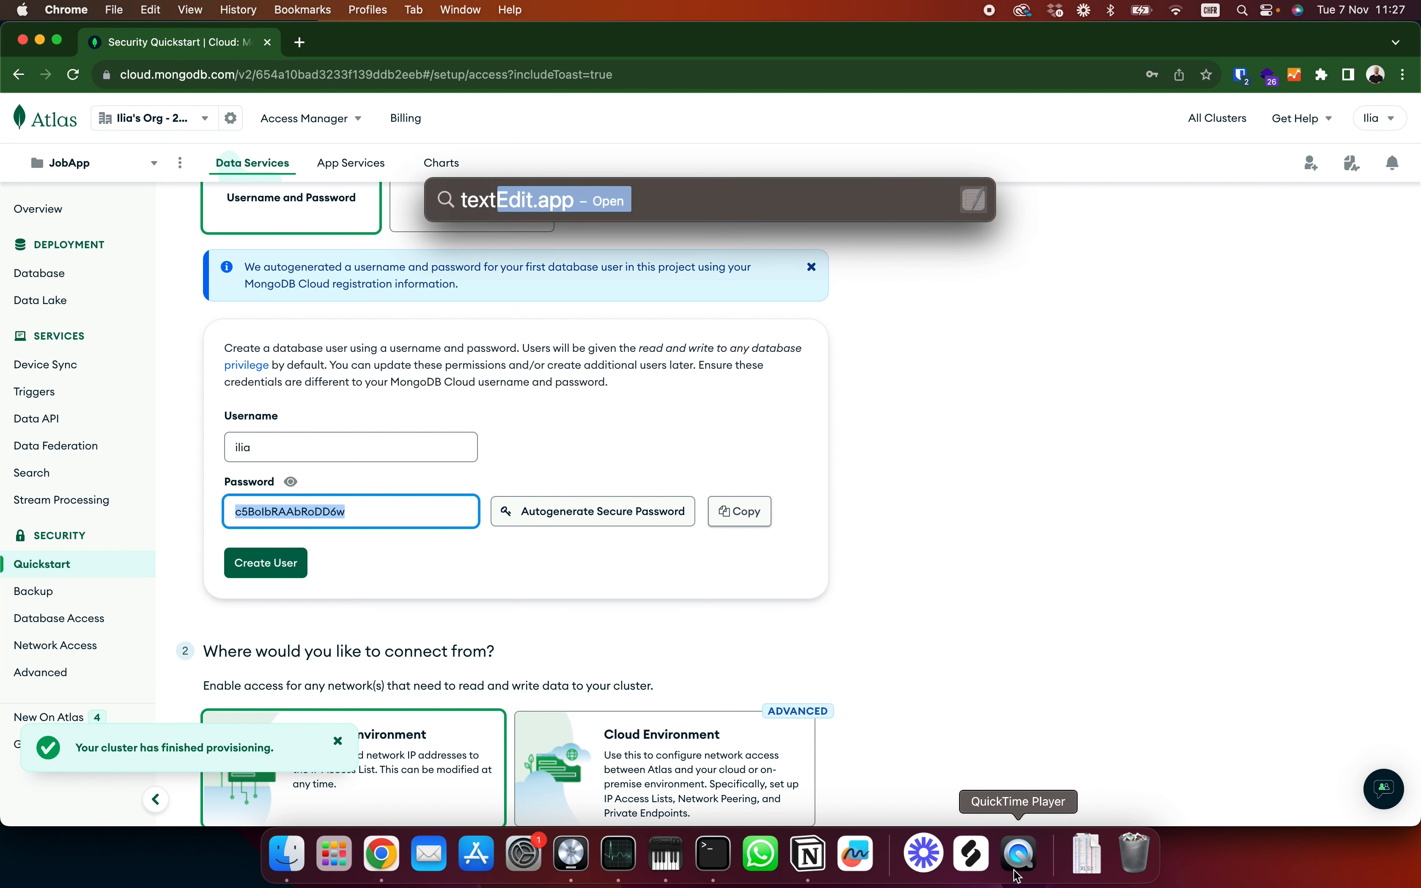
key("Return")
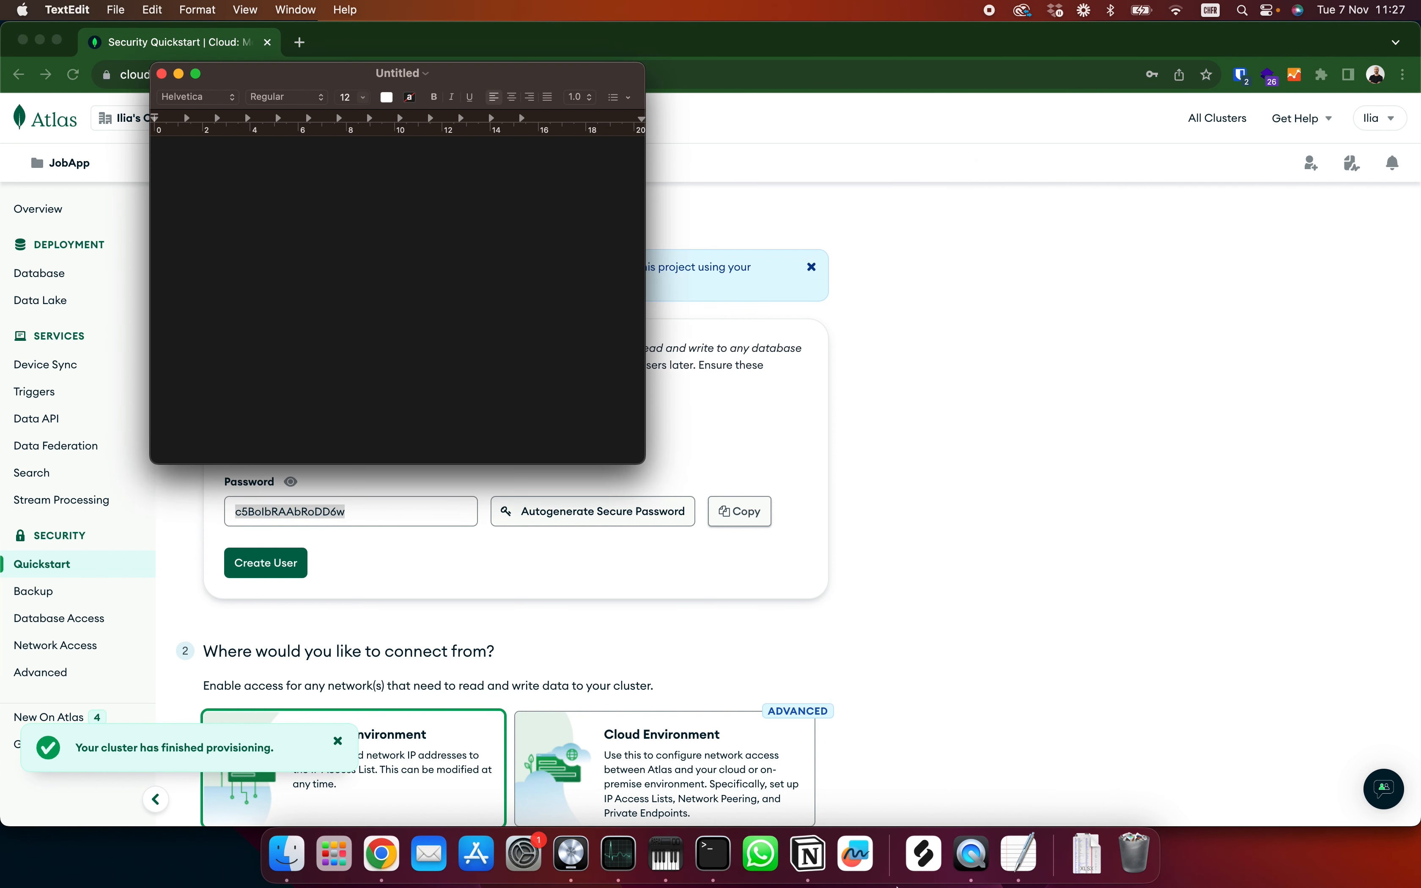
key("super+v")
key("Return")
type("ilia")
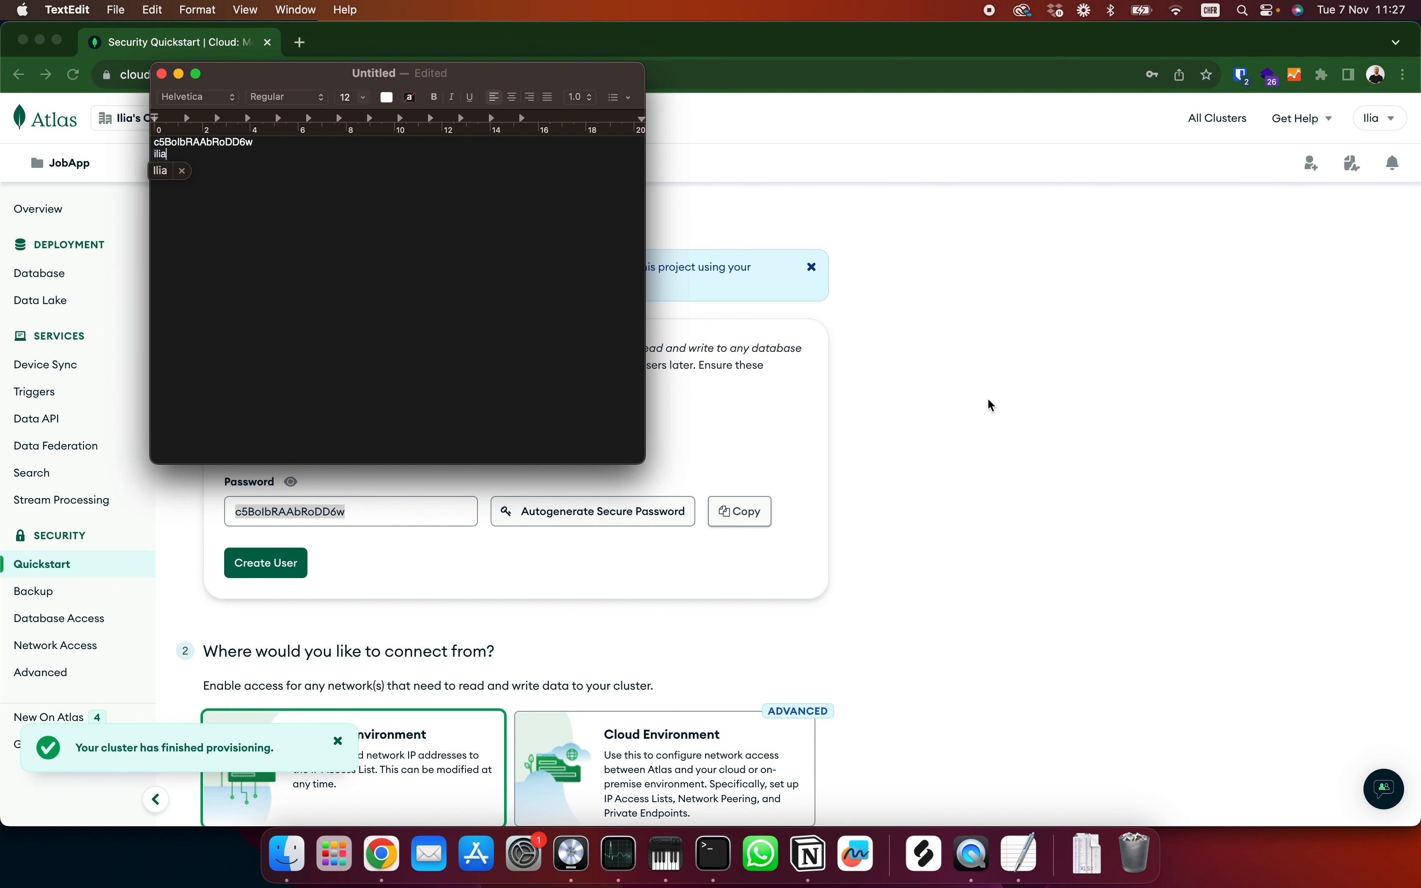
- Switch back to Chrome, create the database user, and finish the security quickstart with My Local Environment access
left_click(989, 400)
left_click(271, 568)
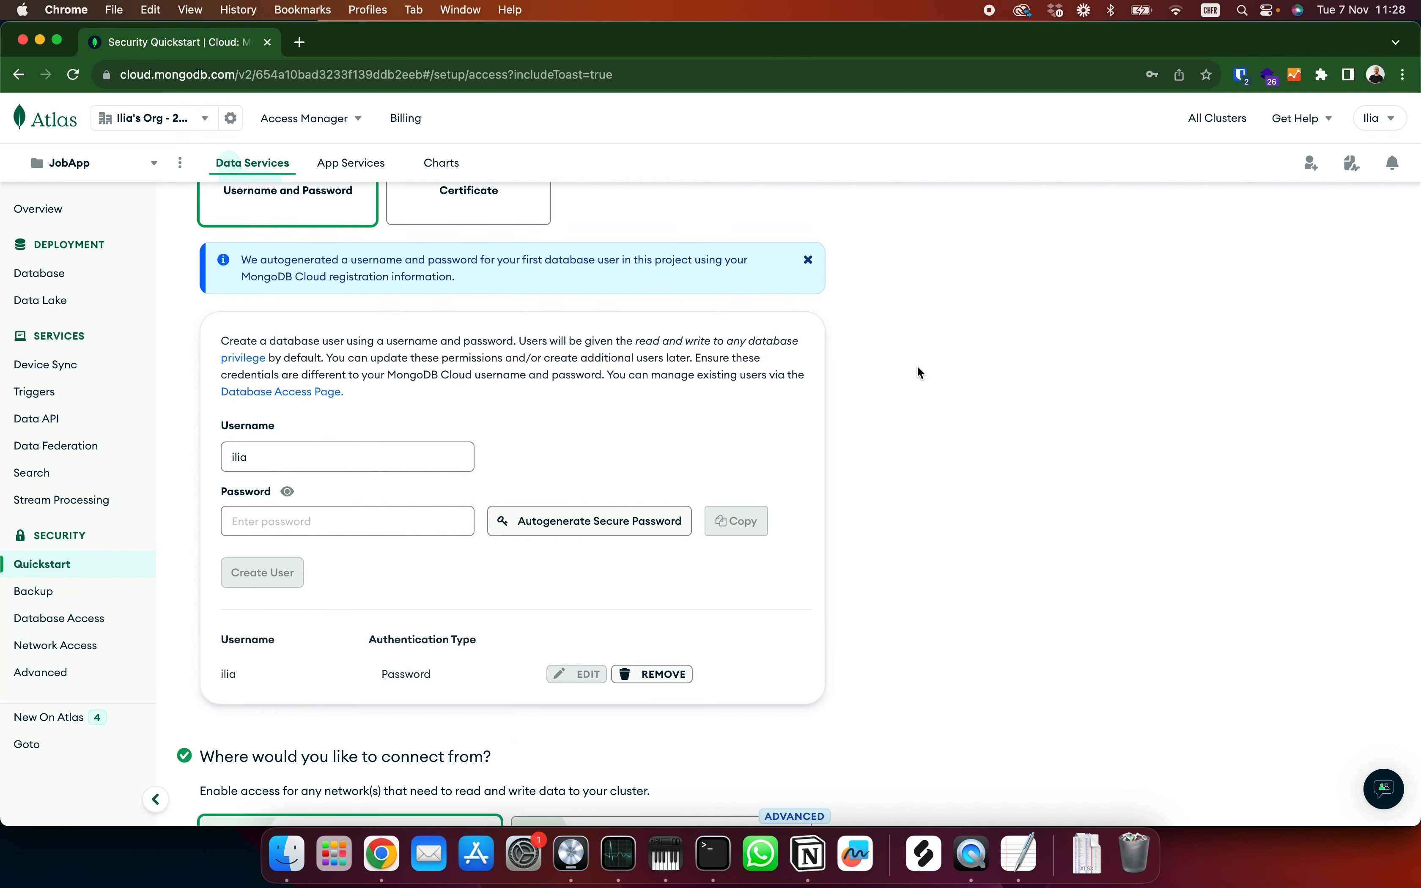
scroll(920, 373, "down", 7)
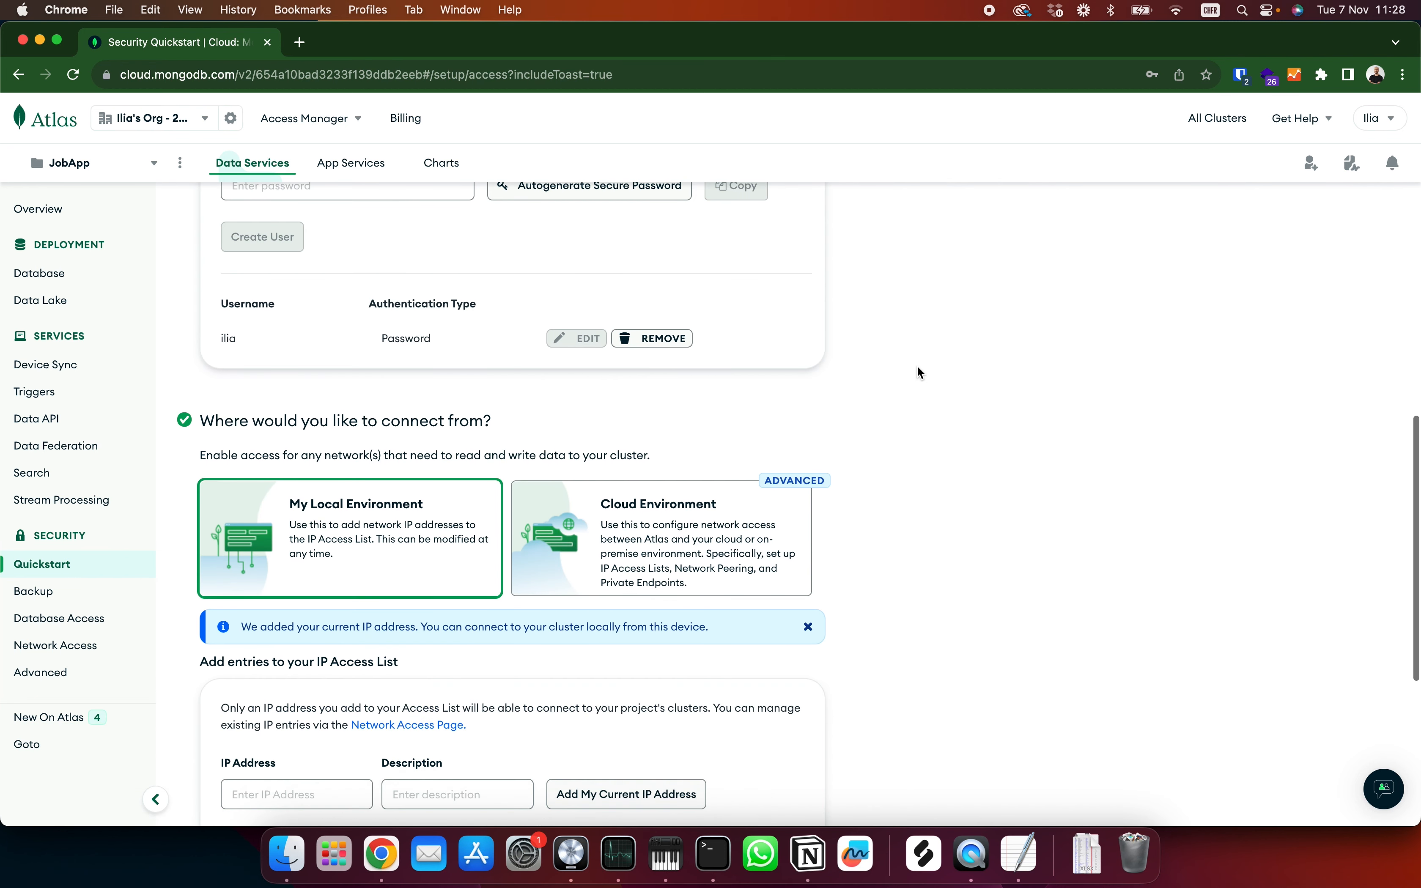
scroll(920, 373, "down", 3)
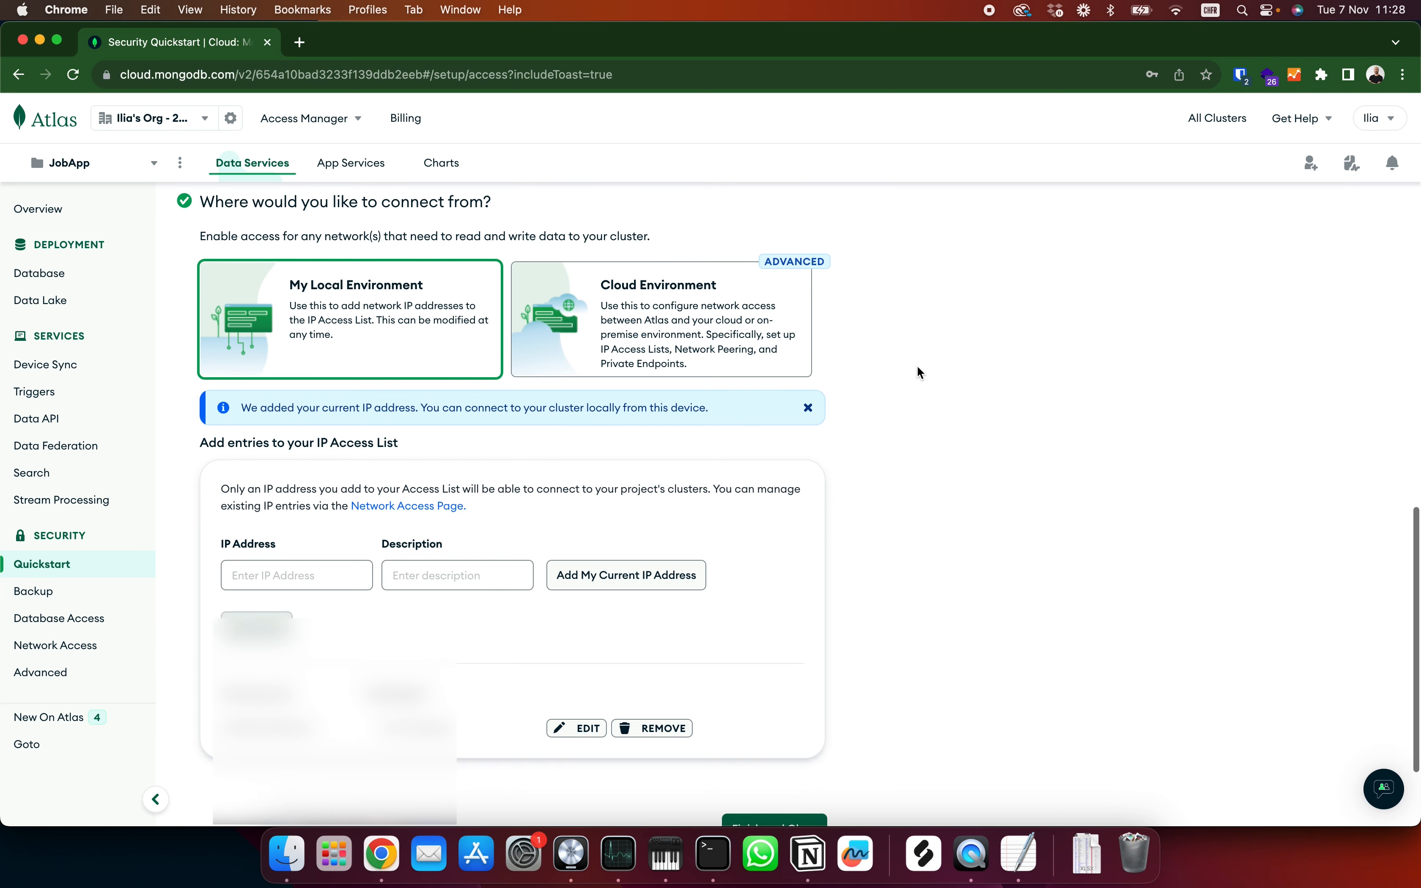
scroll(920, 373, "down", 1)
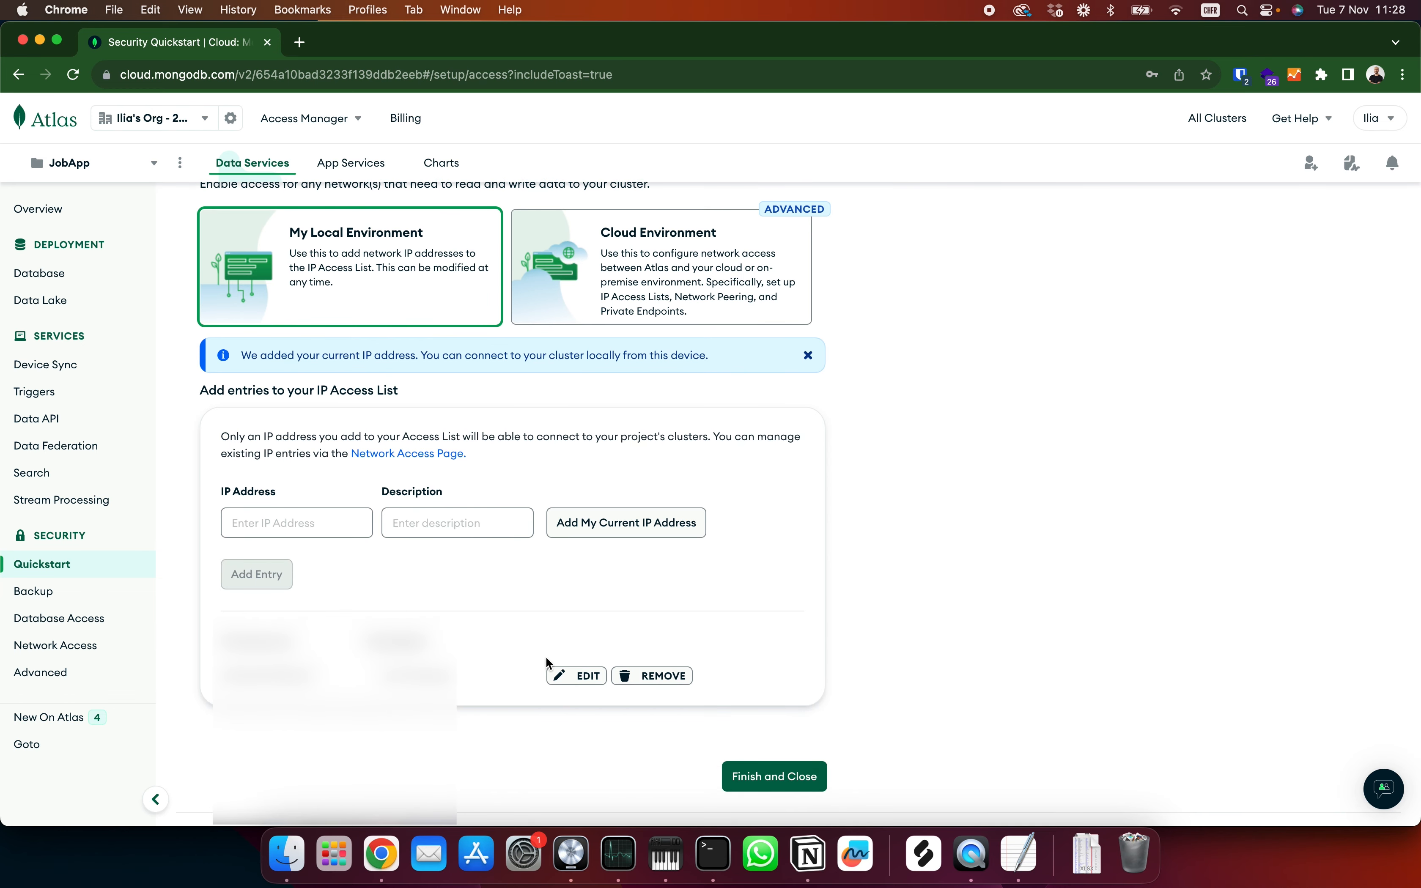
scroll(520, 672, "down", 1)
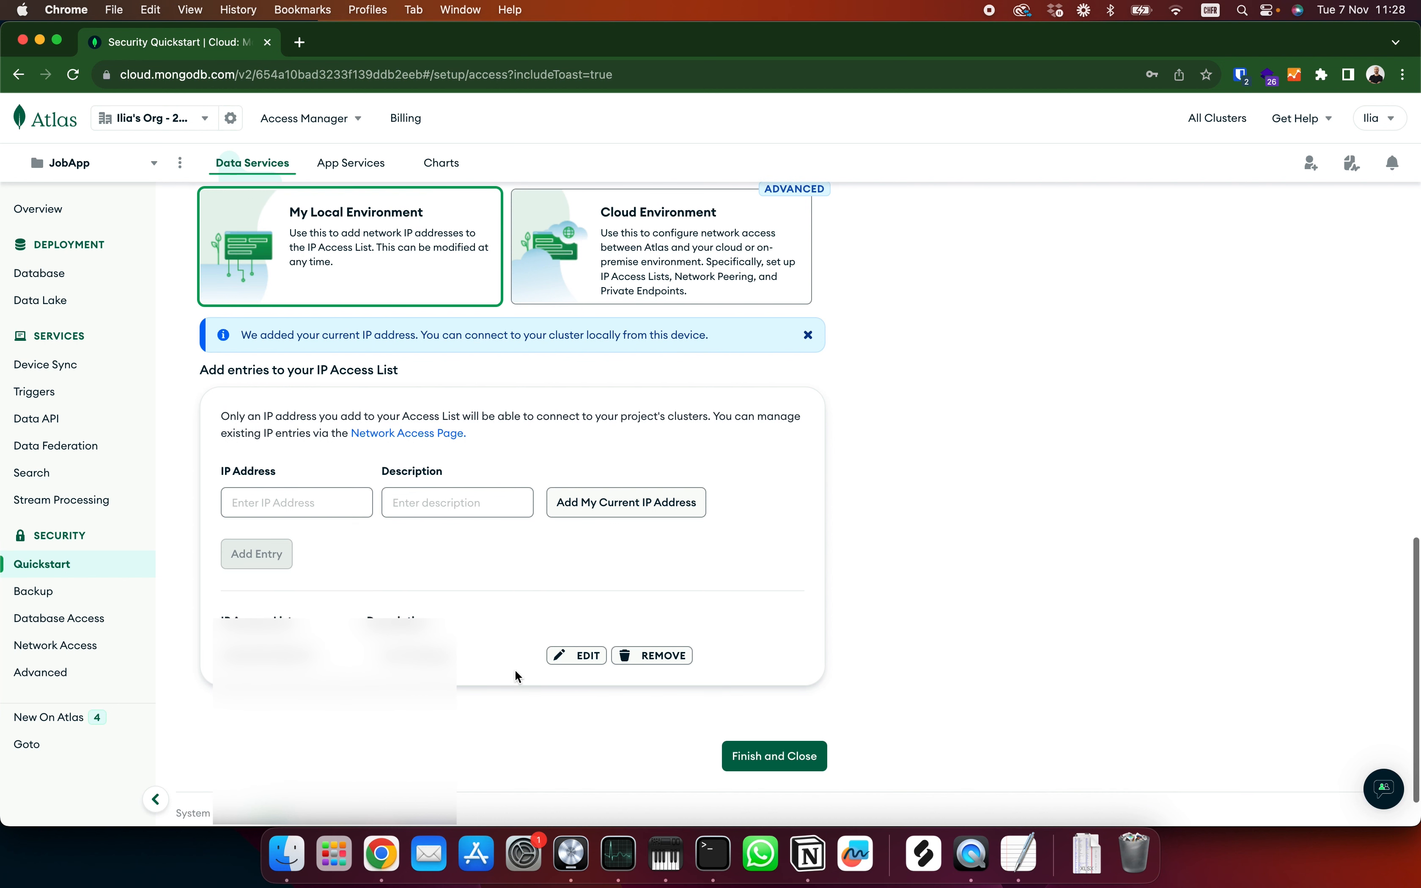
scroll(516, 675, "down", 1)
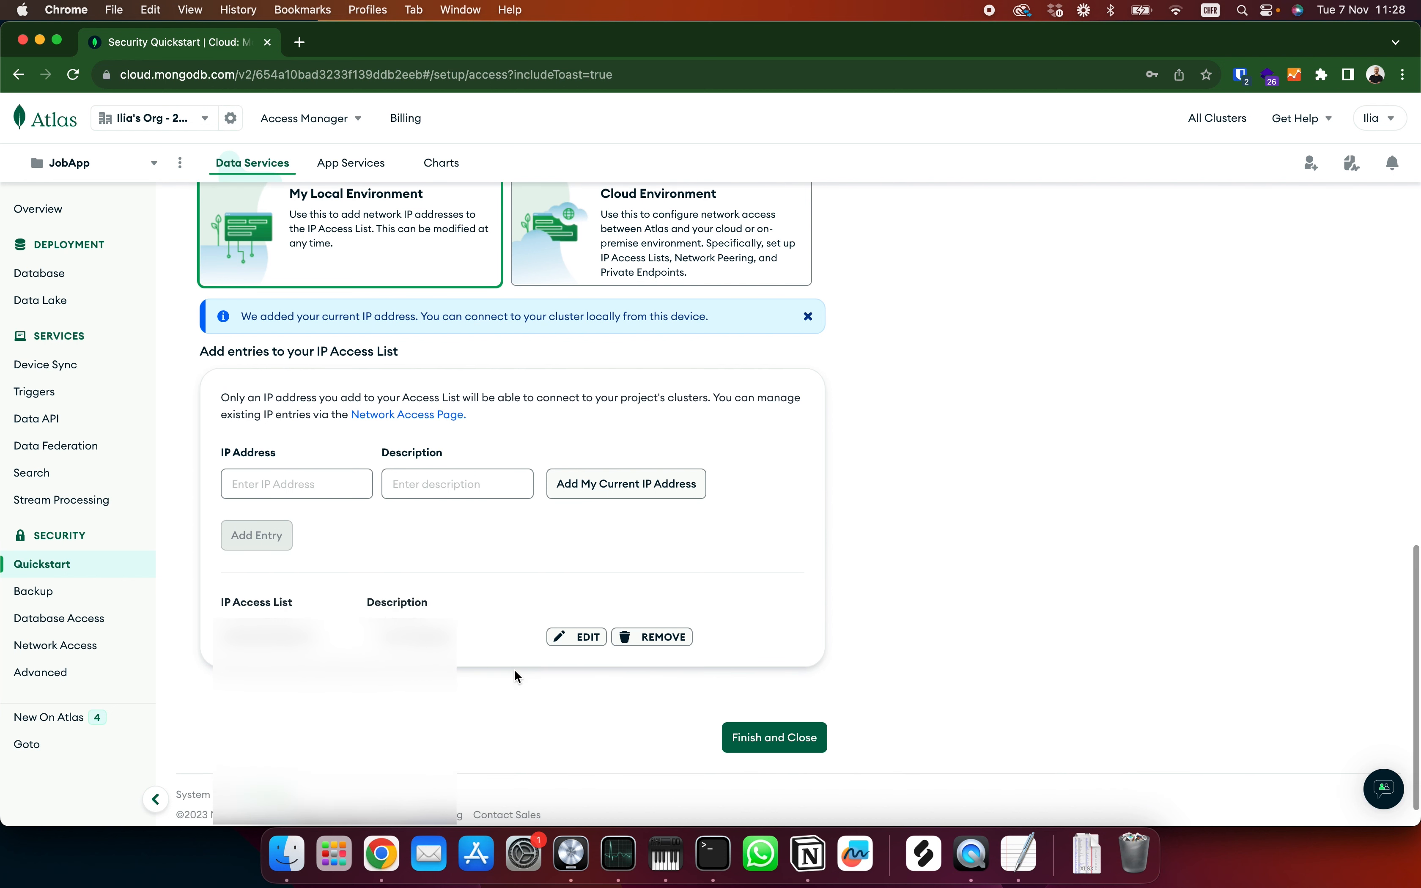
left_click(778, 739)
left_click(888, 507)
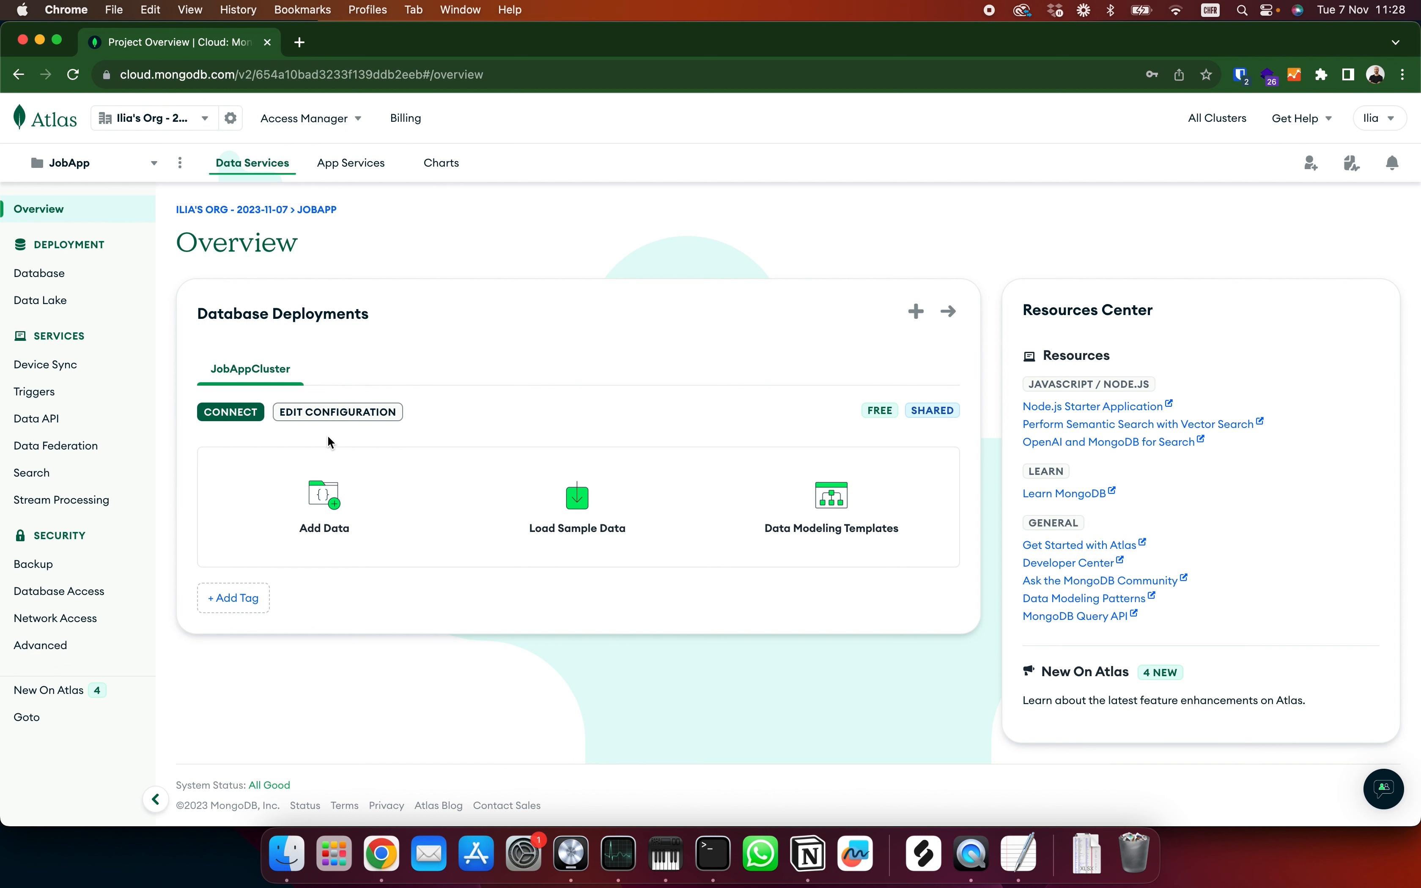
- Open the Drivers connection instructions for JobAppCluster and copy the Node.js driver install command
left_click(82, 276)
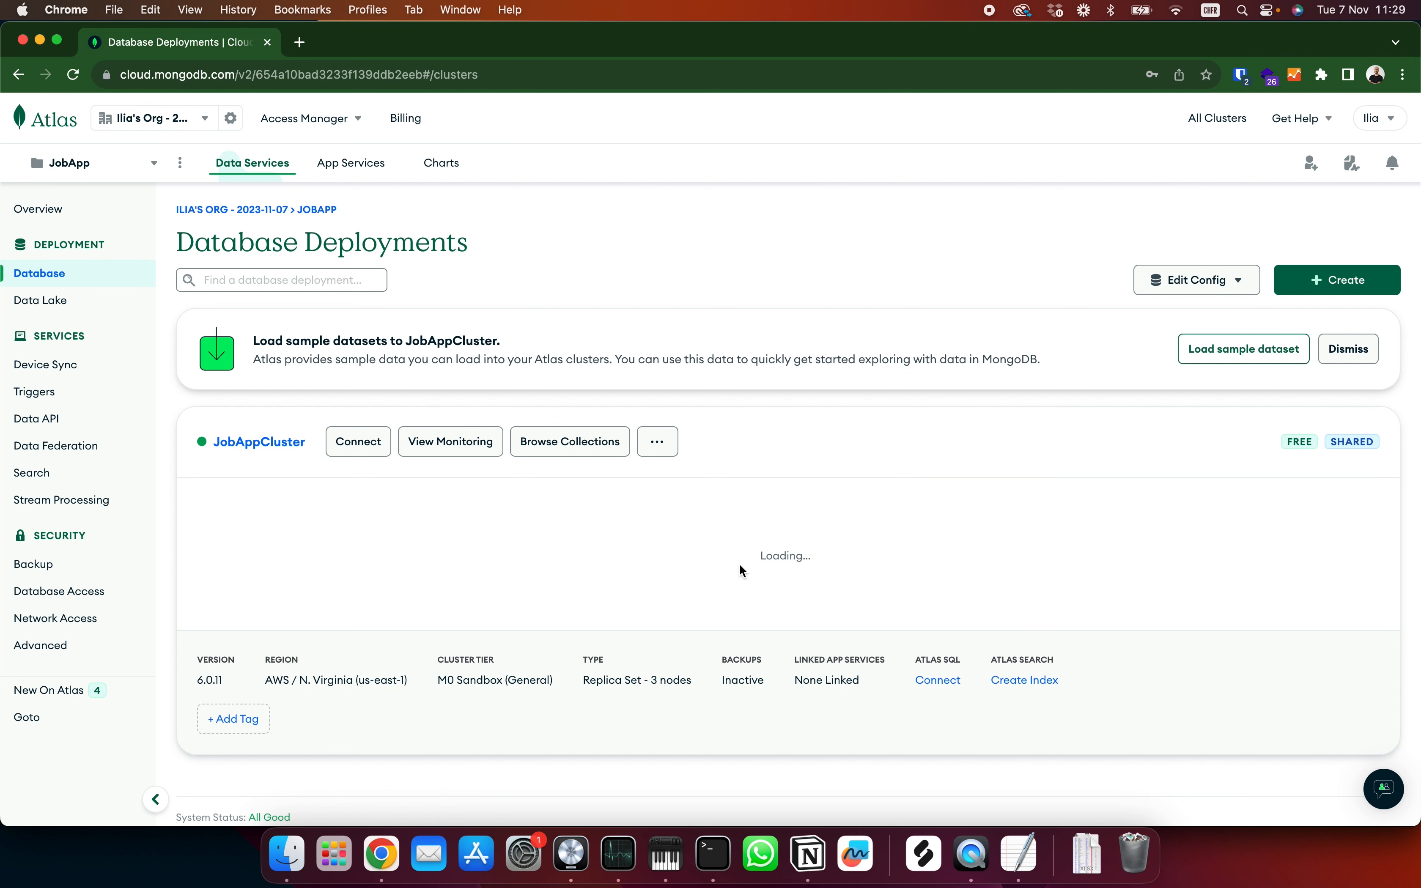
left_click(360, 445)
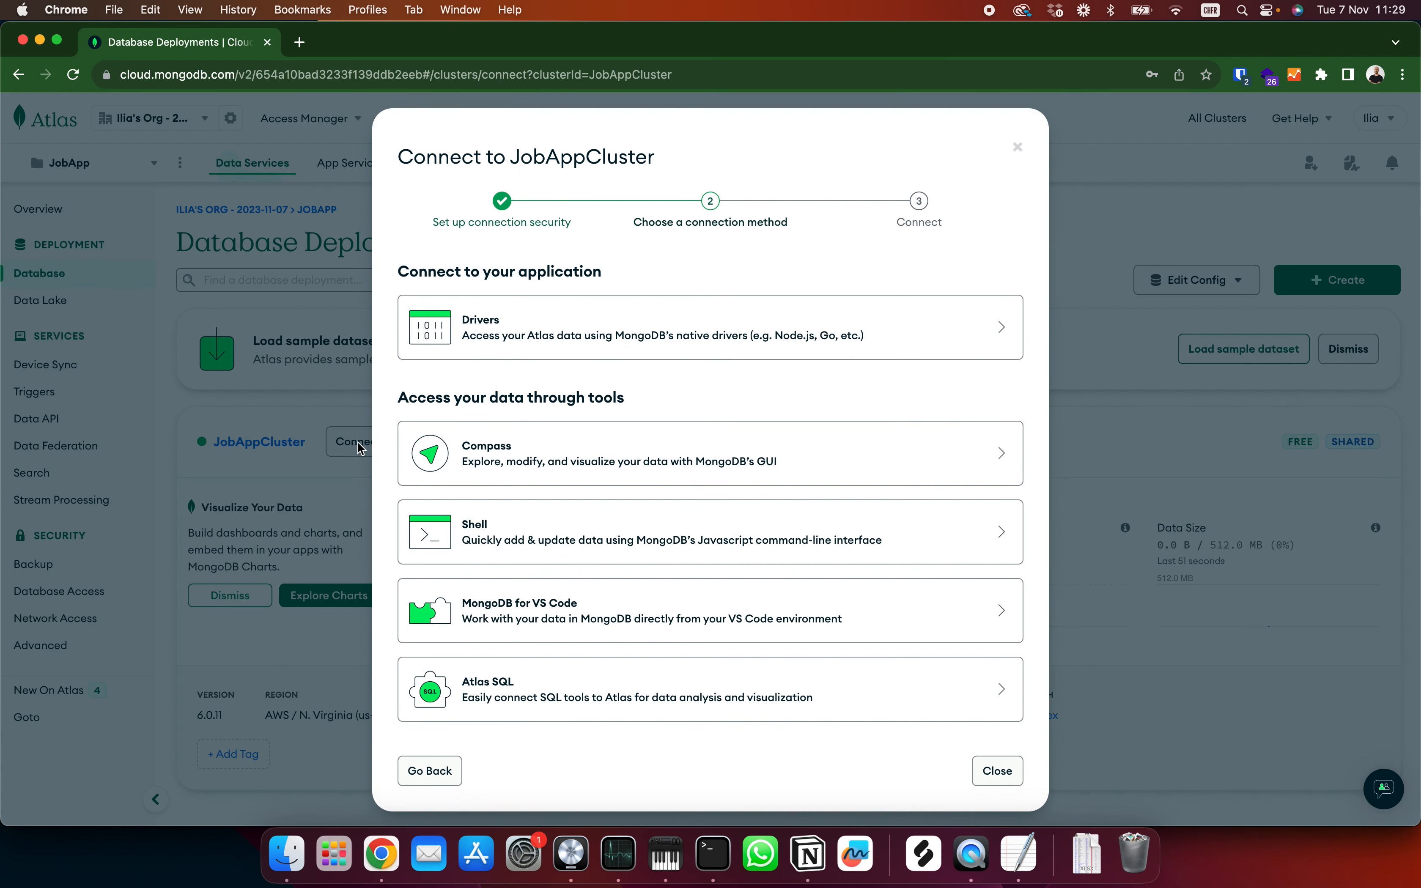
left_click(527, 330)
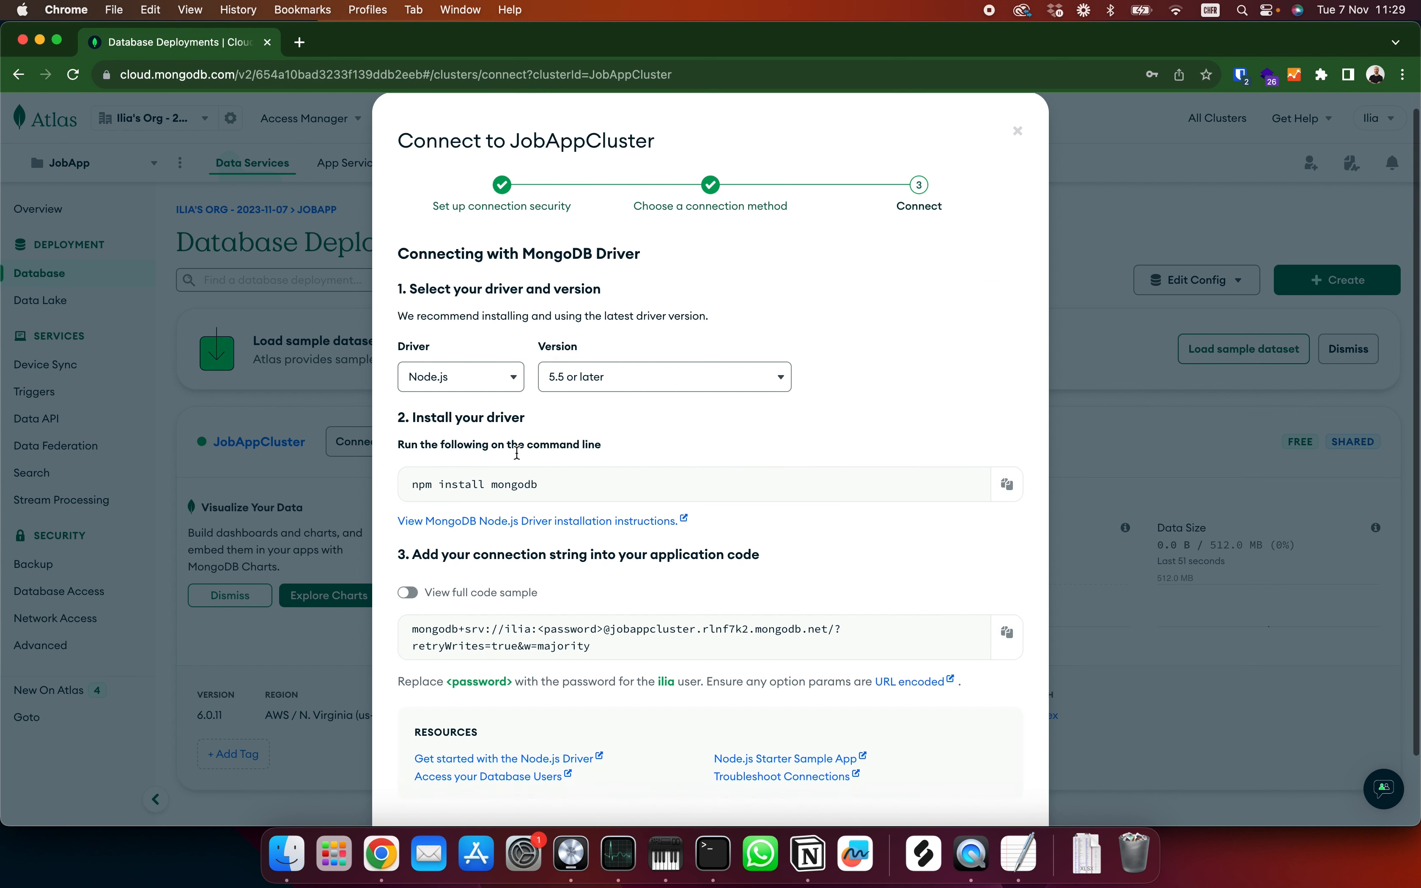
scroll(517, 453, "down", 1)
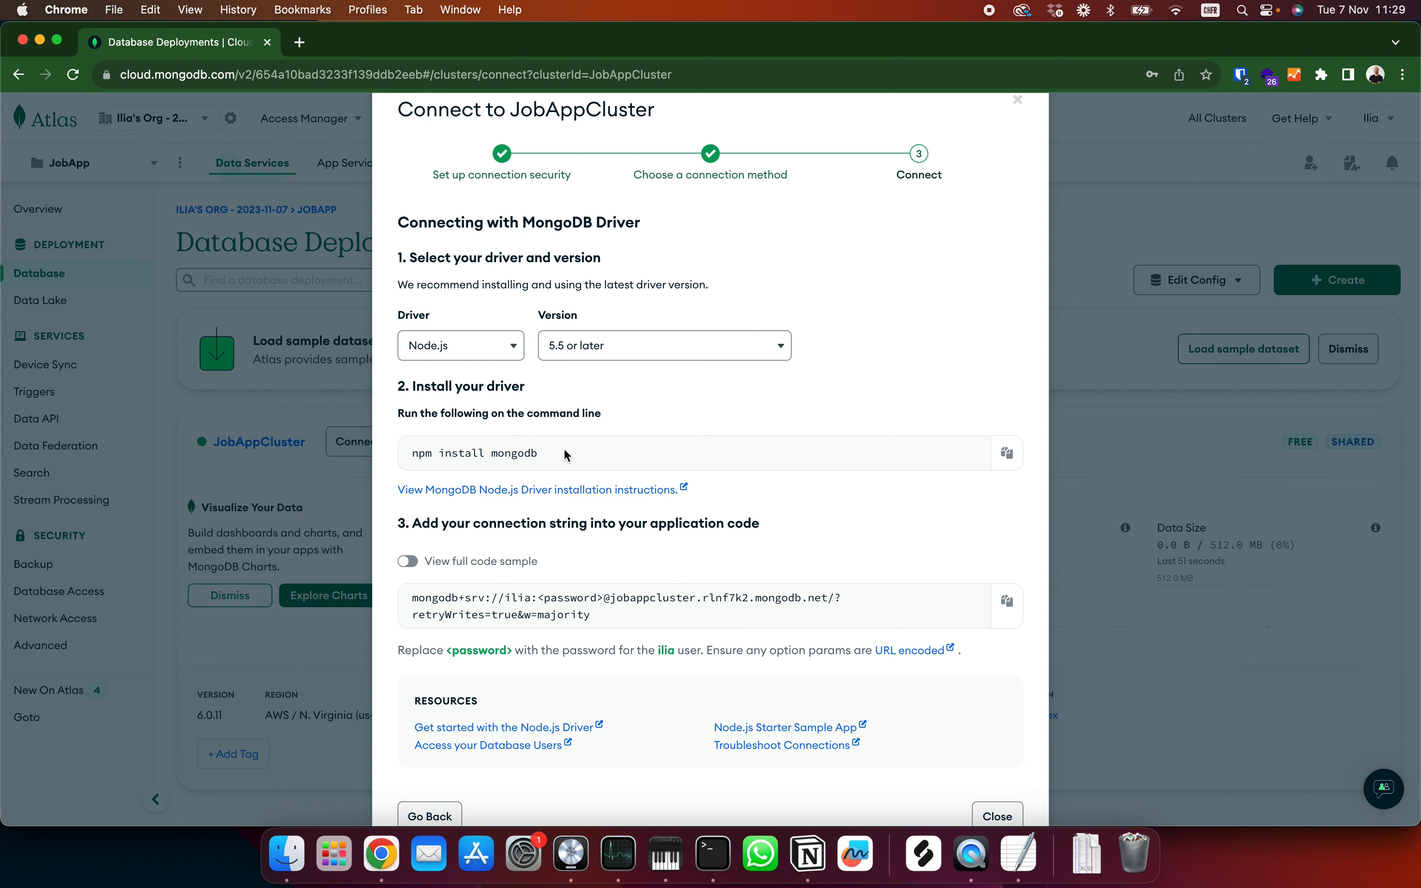
left_click(1008, 453)
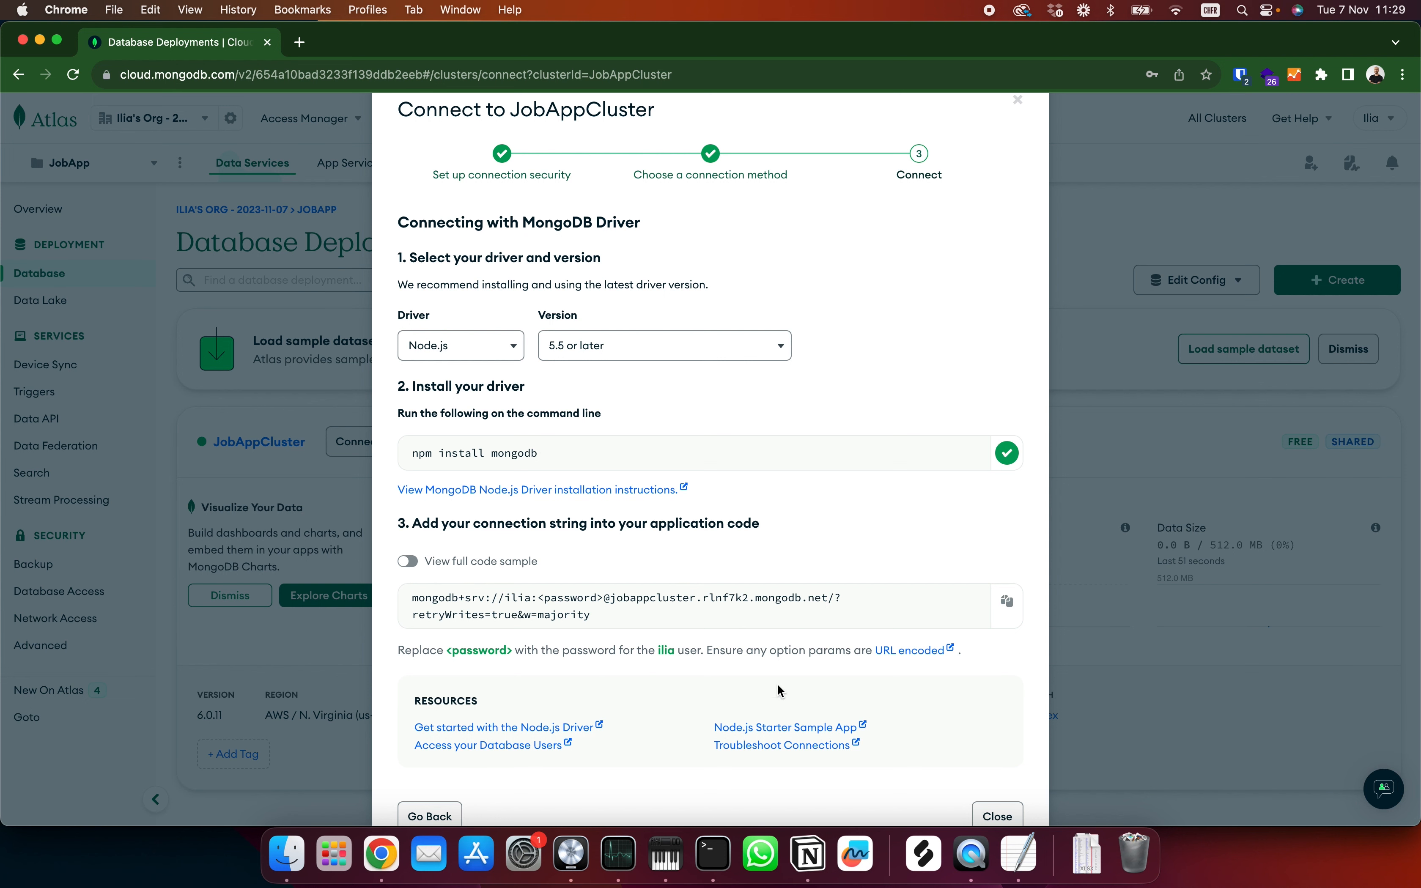
- Switch to Terminal, enlarge its text and clear the previous output
left_click(713, 853)
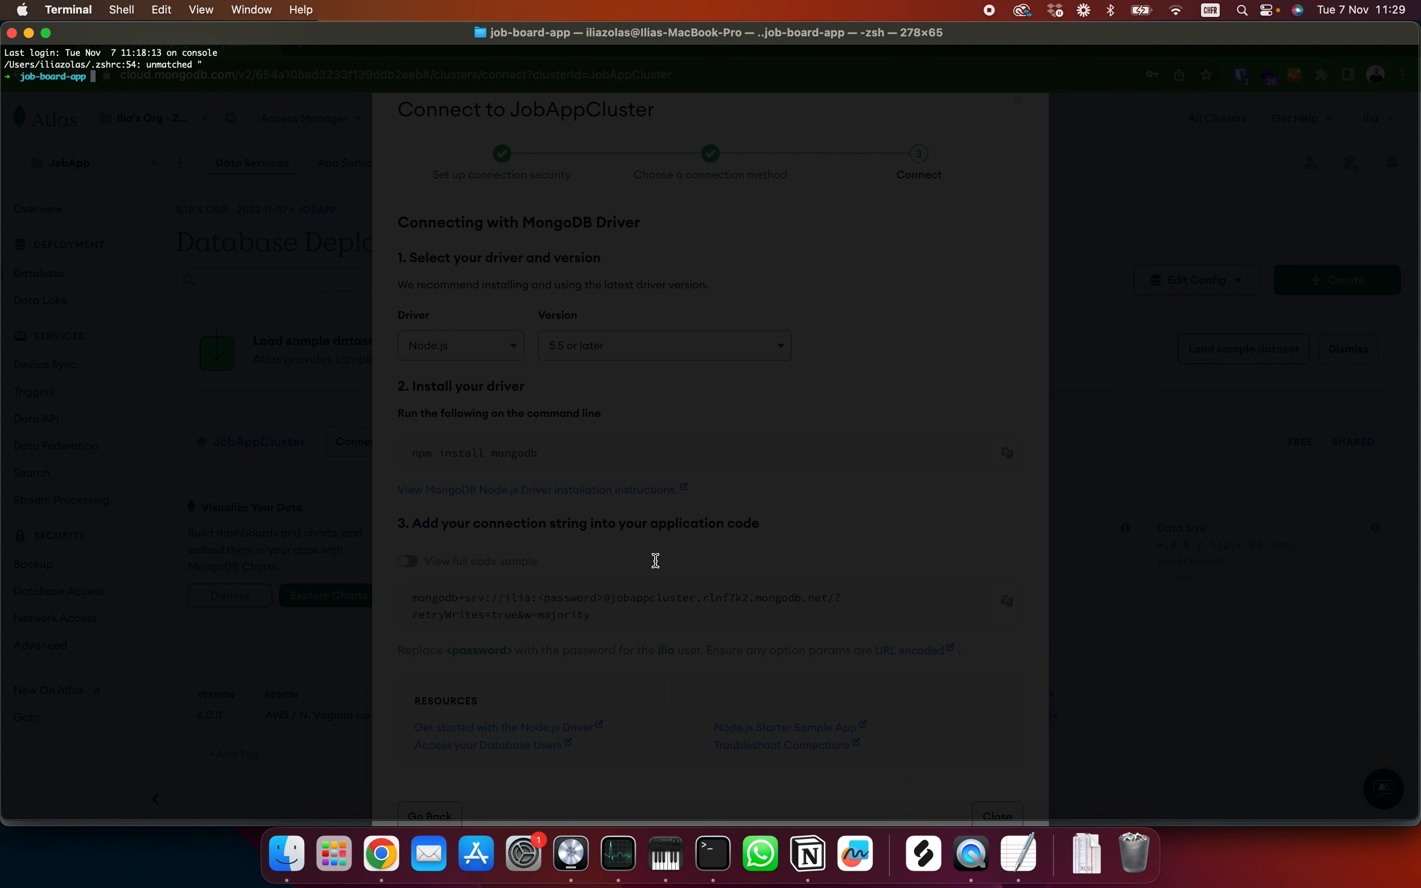
key("super+plus")
key("super+plus")
key("super+plus")
key("super+plus")
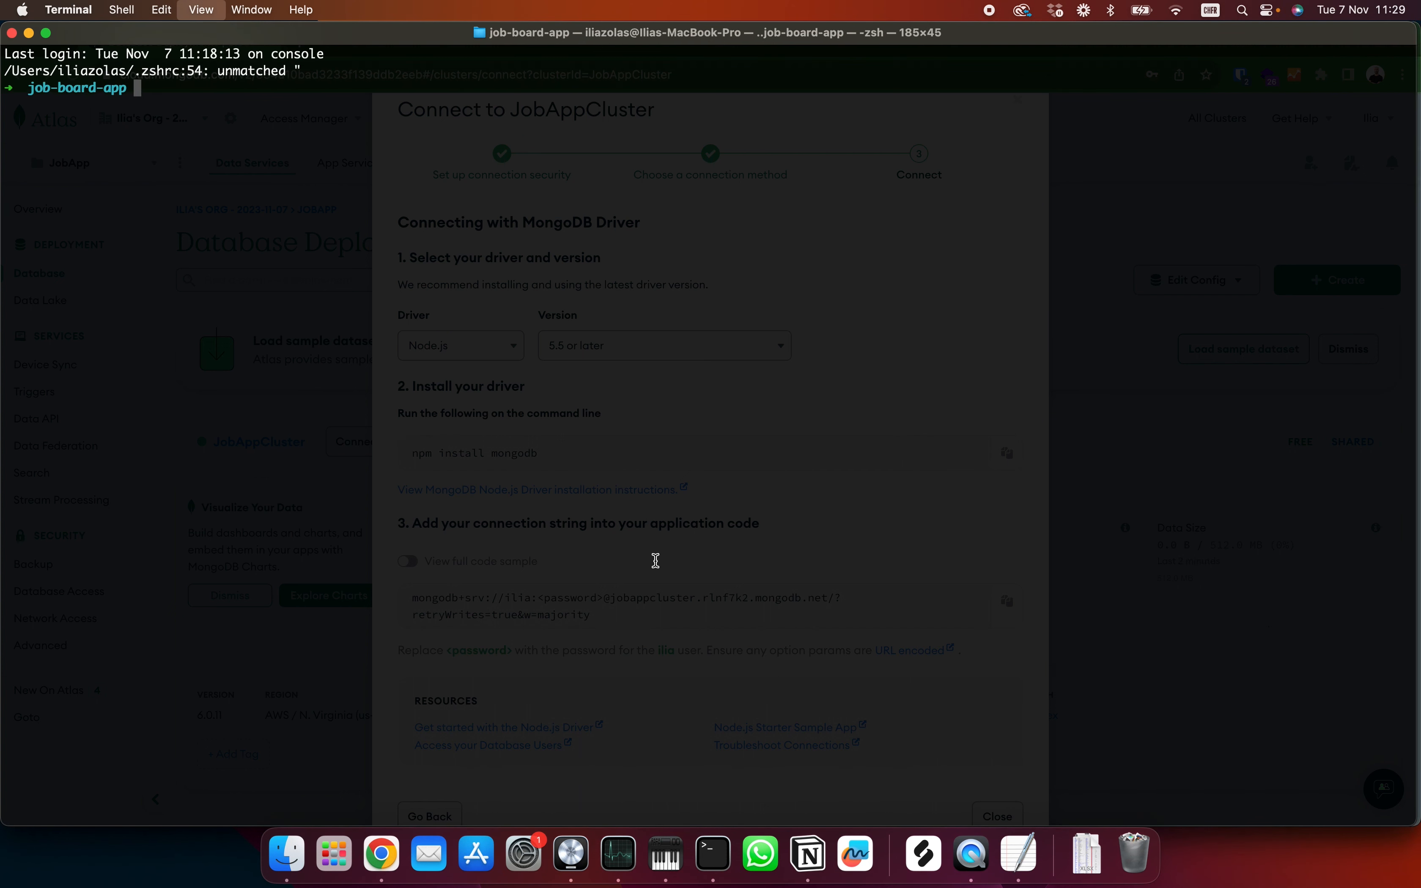
key("super+k")
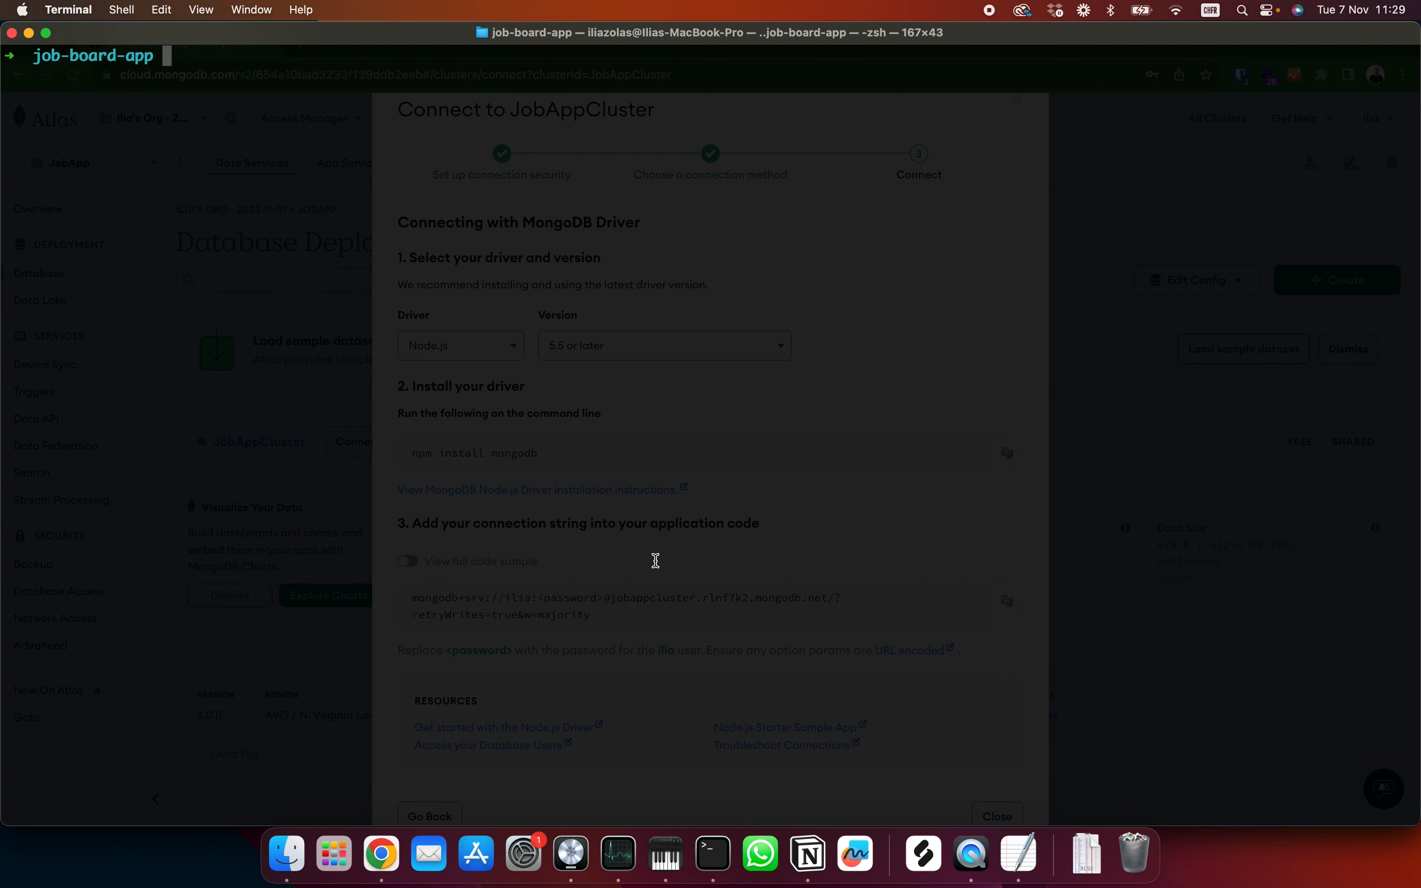
- Change into the server directory and install the MongoDB driver with npm install mongodb
type("cd server")
key("Return")
key("super+v")
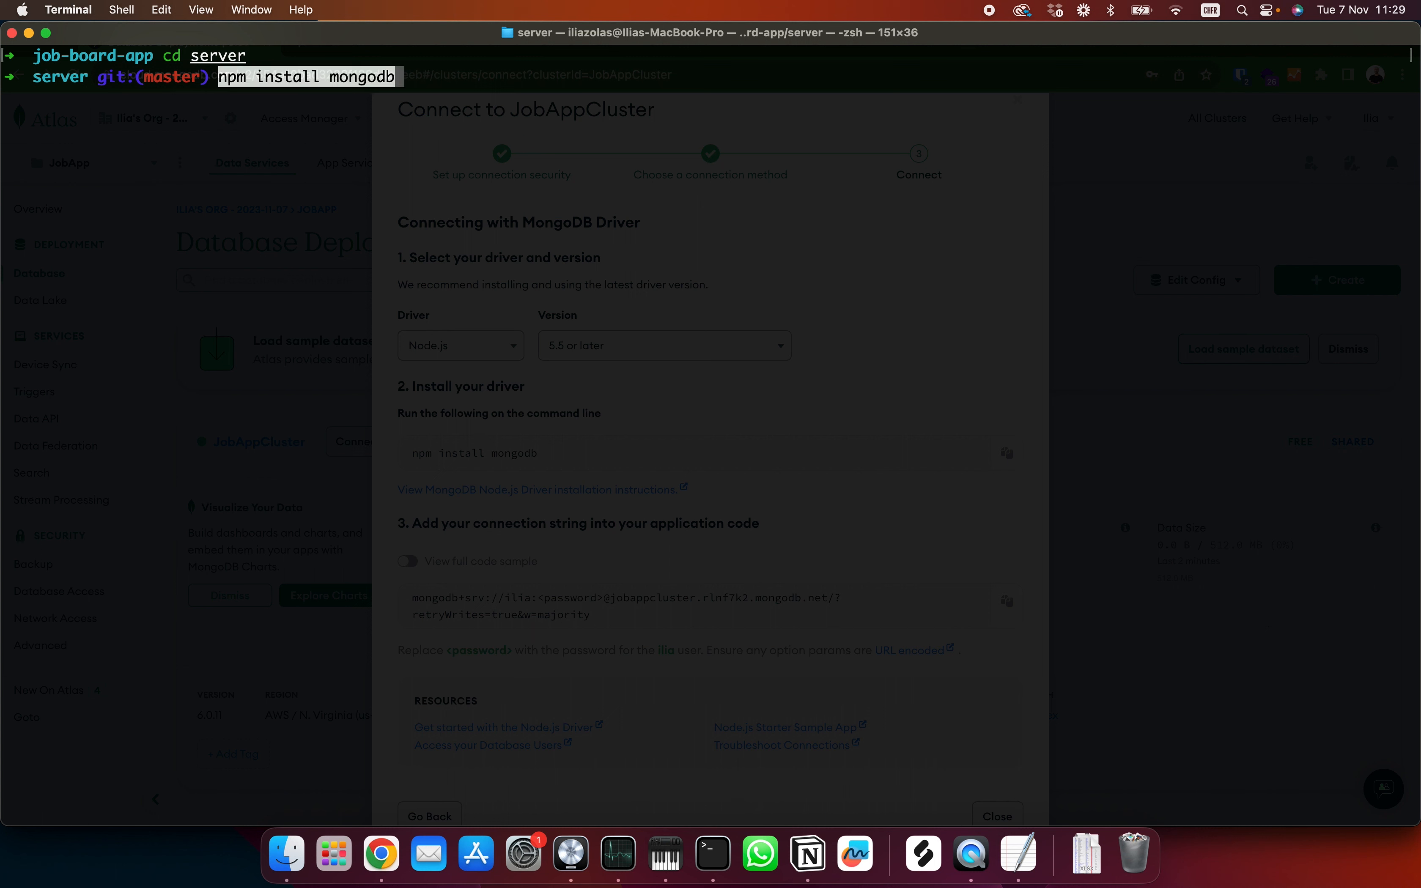
key("Return")
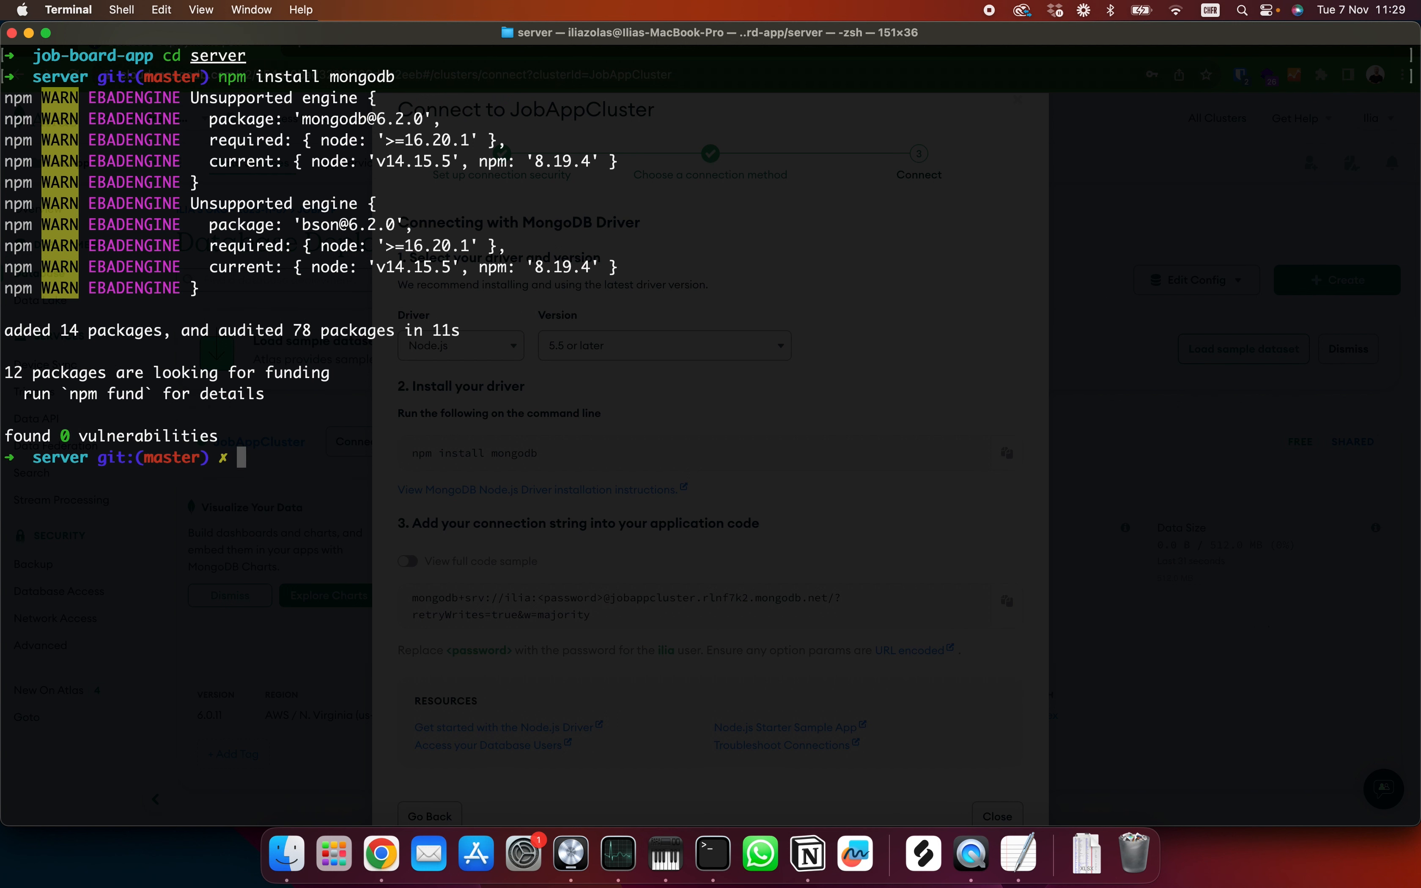
- Switch back to Chrome, look through the driver list while keeping Node.js, and copy the cluster's connection string
key("super+Tab")
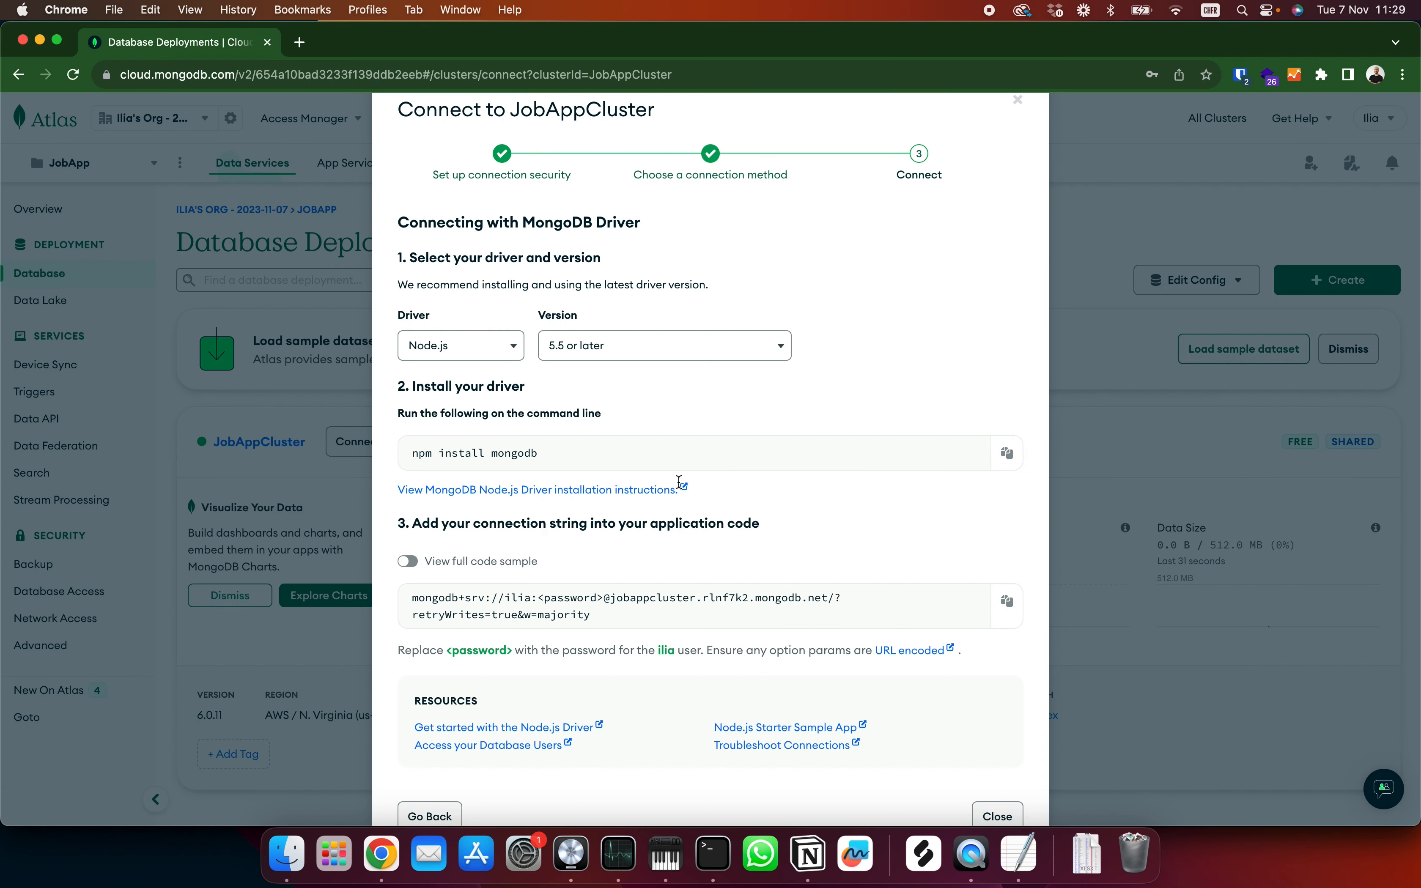
left_click(517, 350)
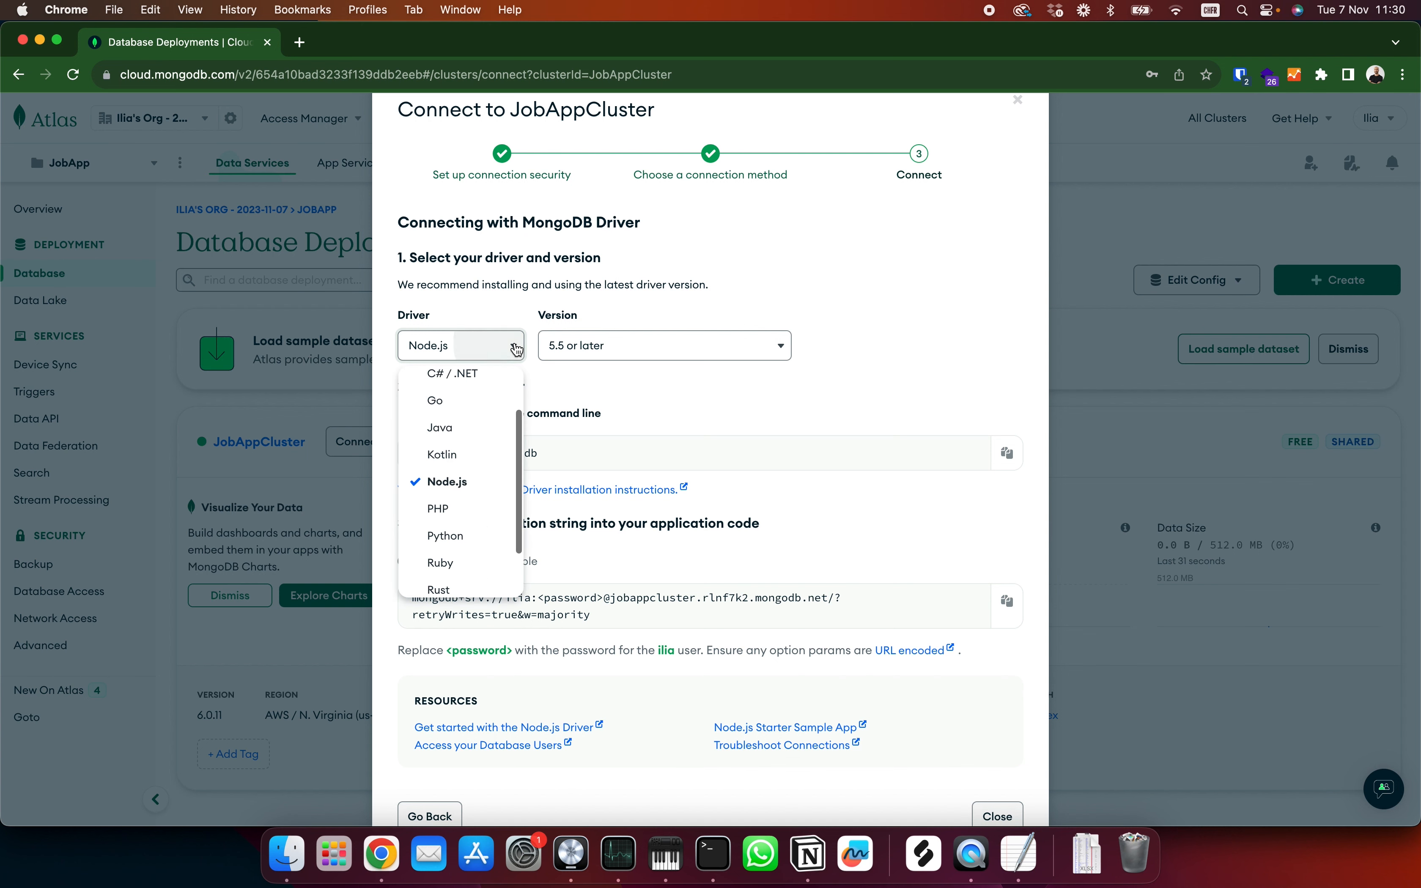
scroll(480, 557, "down", 2)
scroll(480, 557, "up", 3)
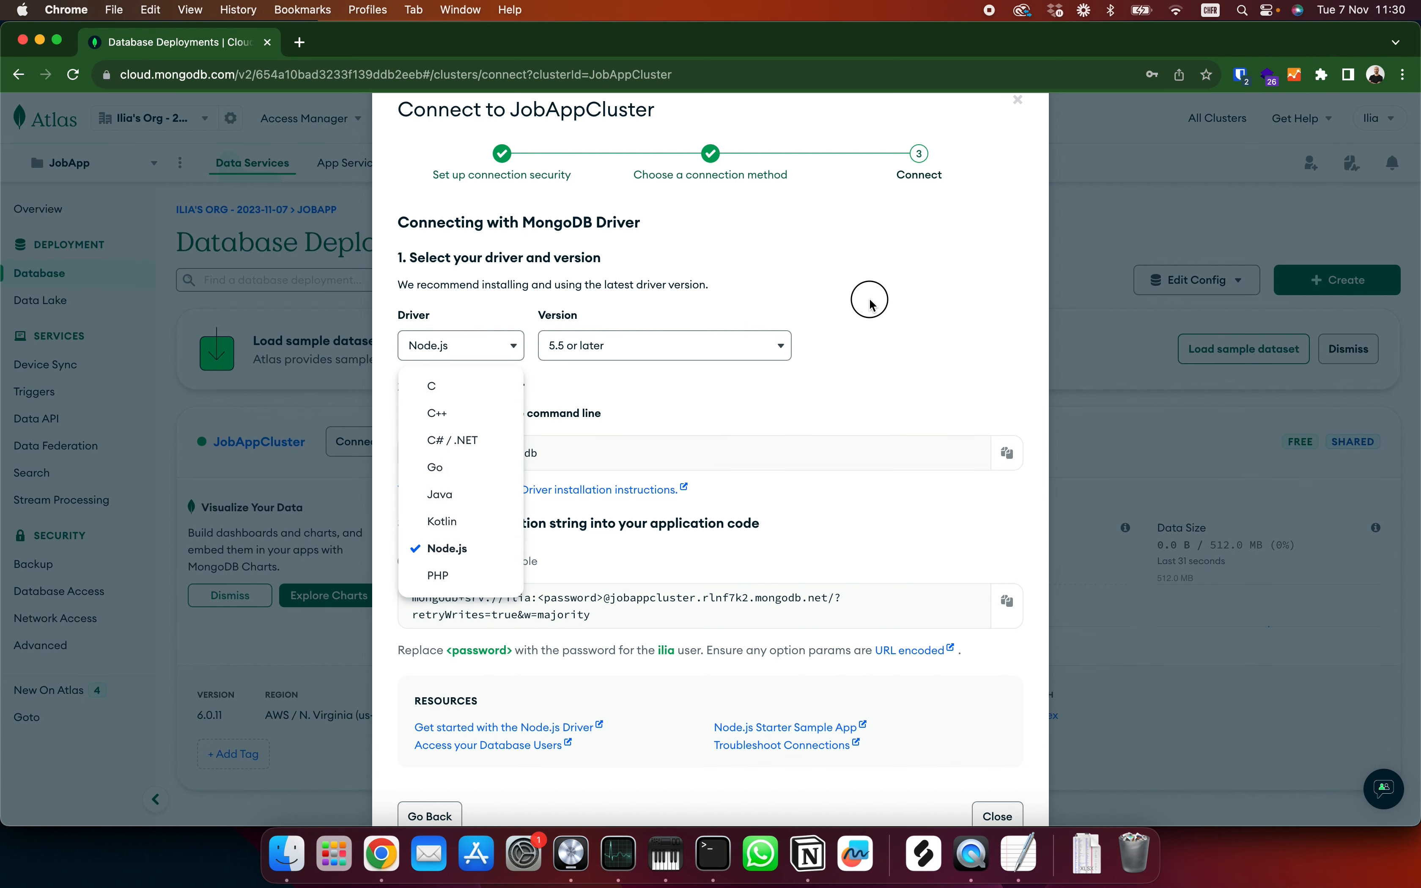
left_click(872, 304)
scroll(668, 575, "down", 1)
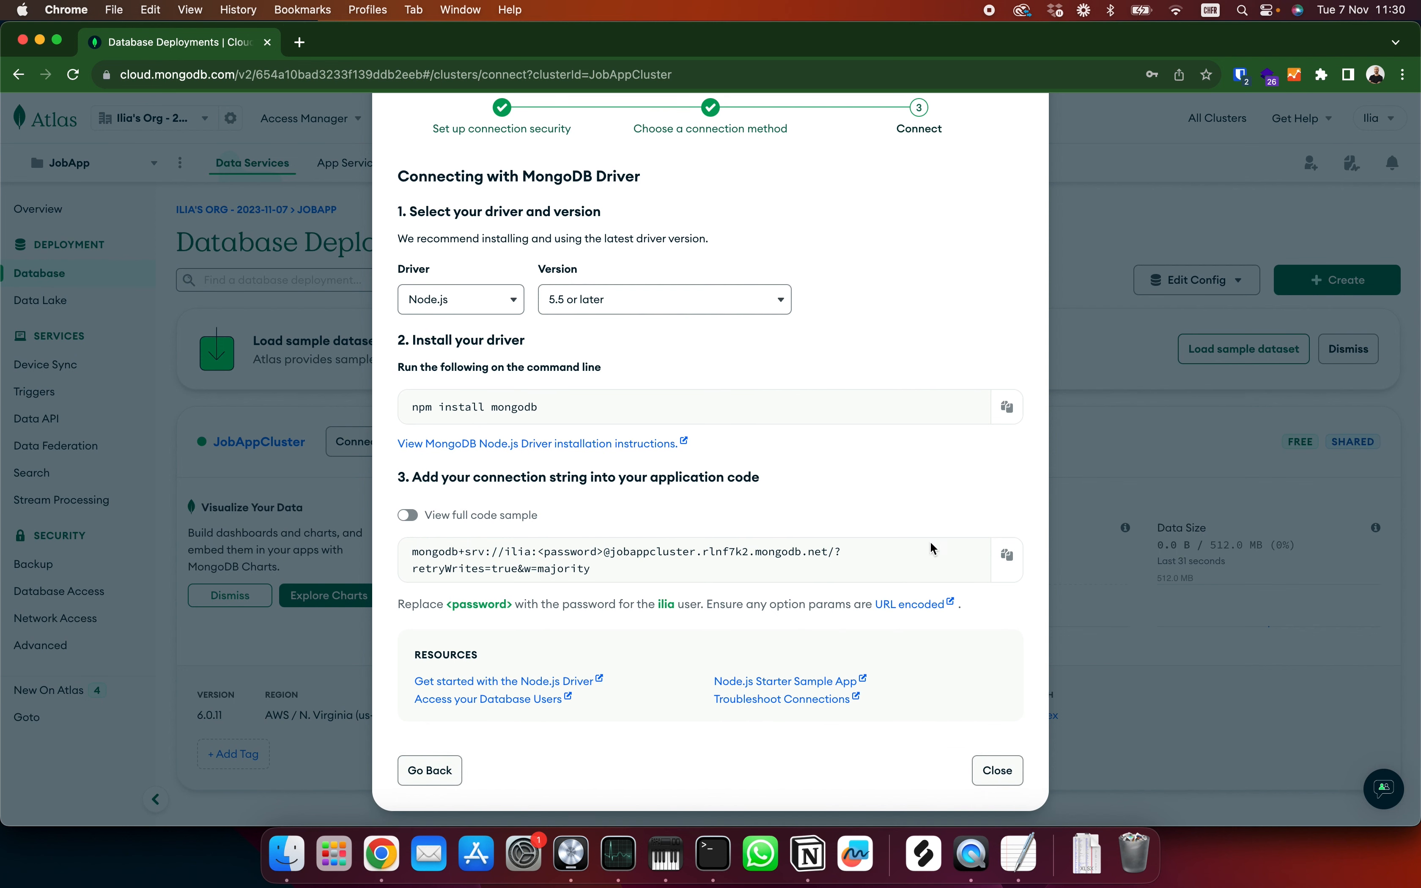
left_click_drag(614, 573, 412, 552)
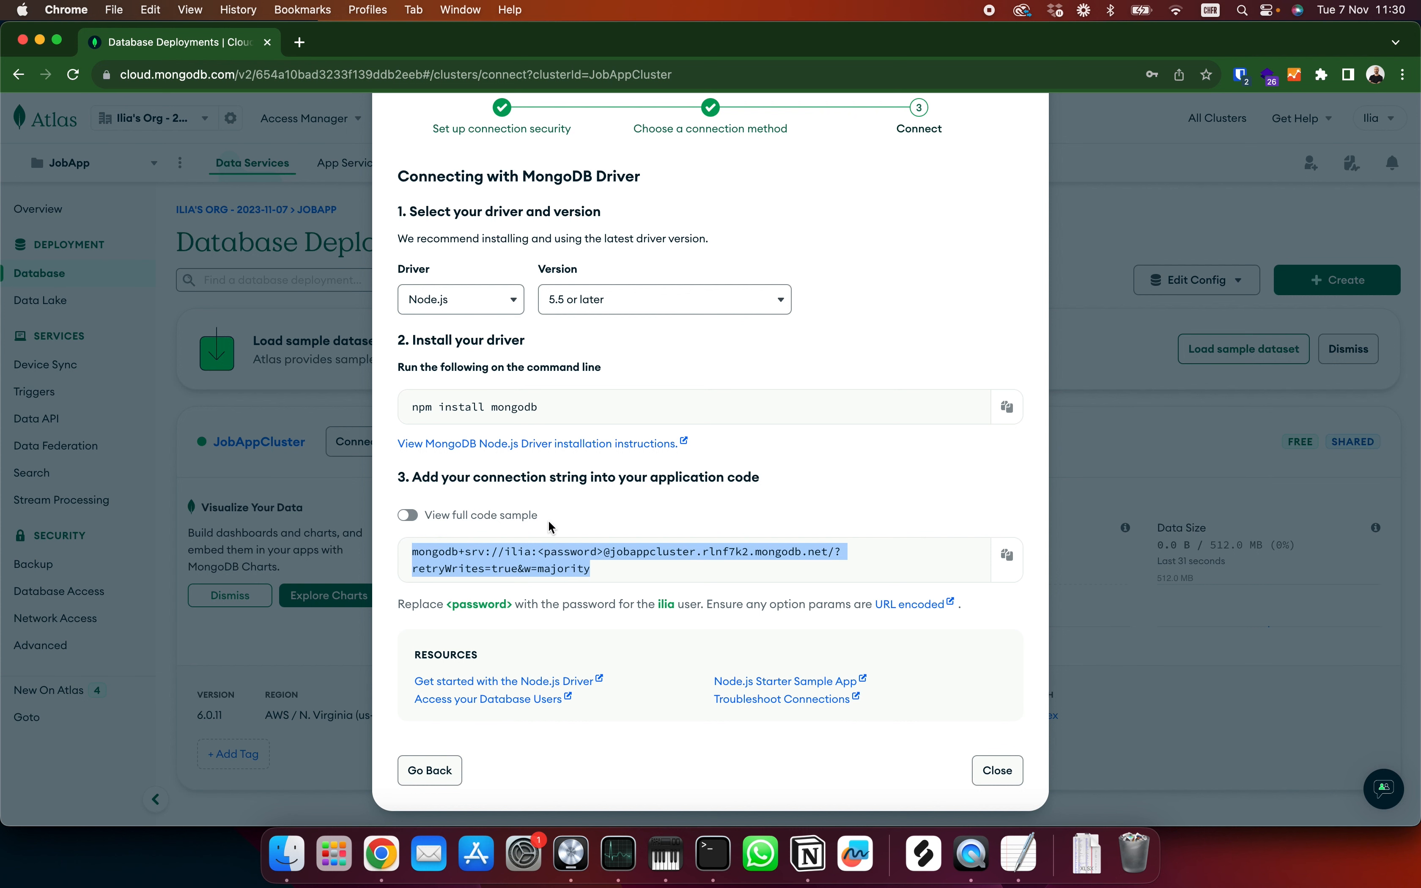
scroll(551, 528, "up", 1)
left_click(558, 560)
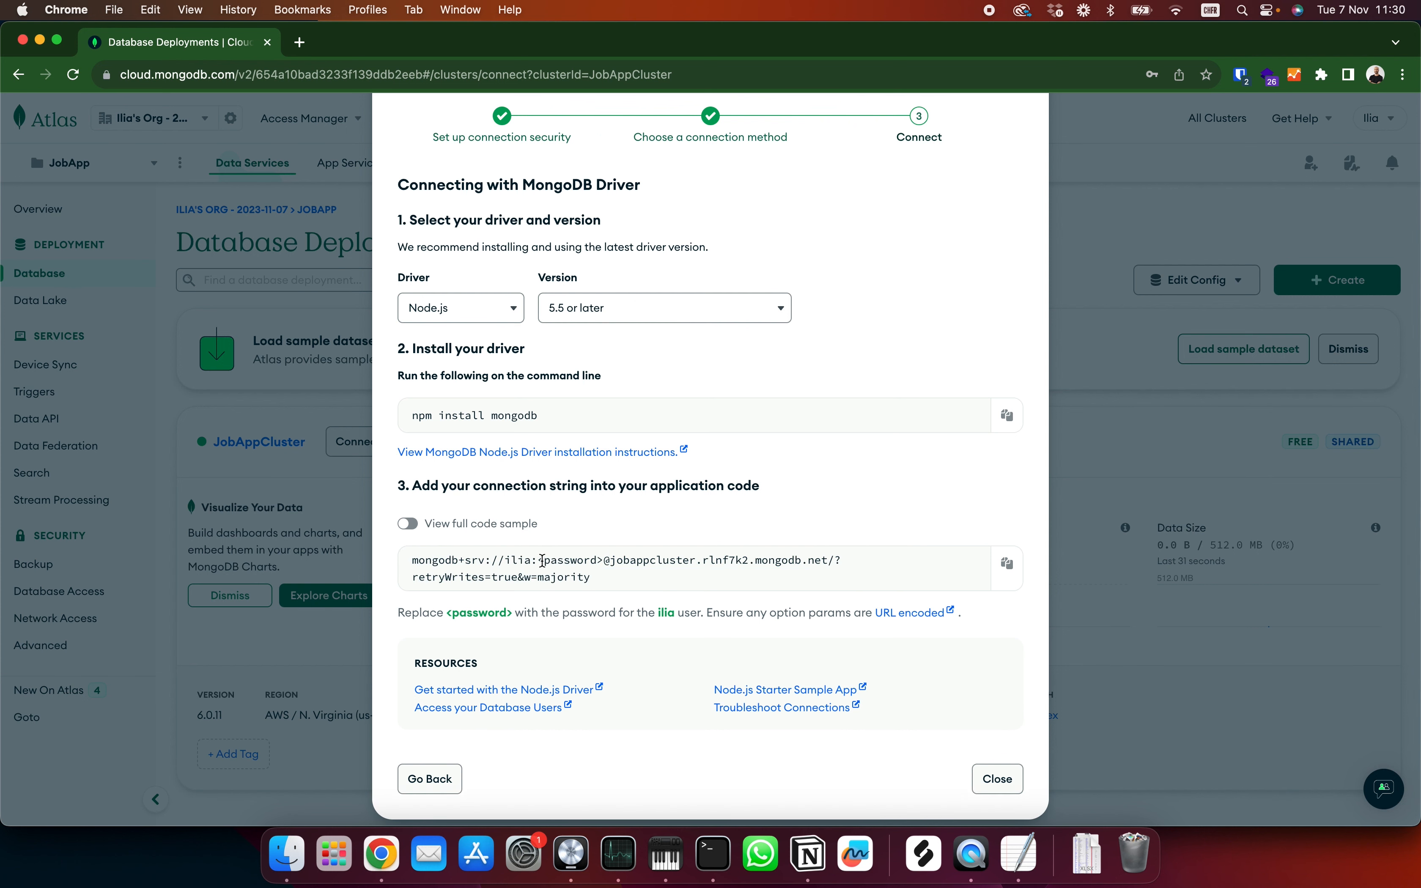
left_click_drag(537, 560, 603, 562)
left_click(1010, 566)
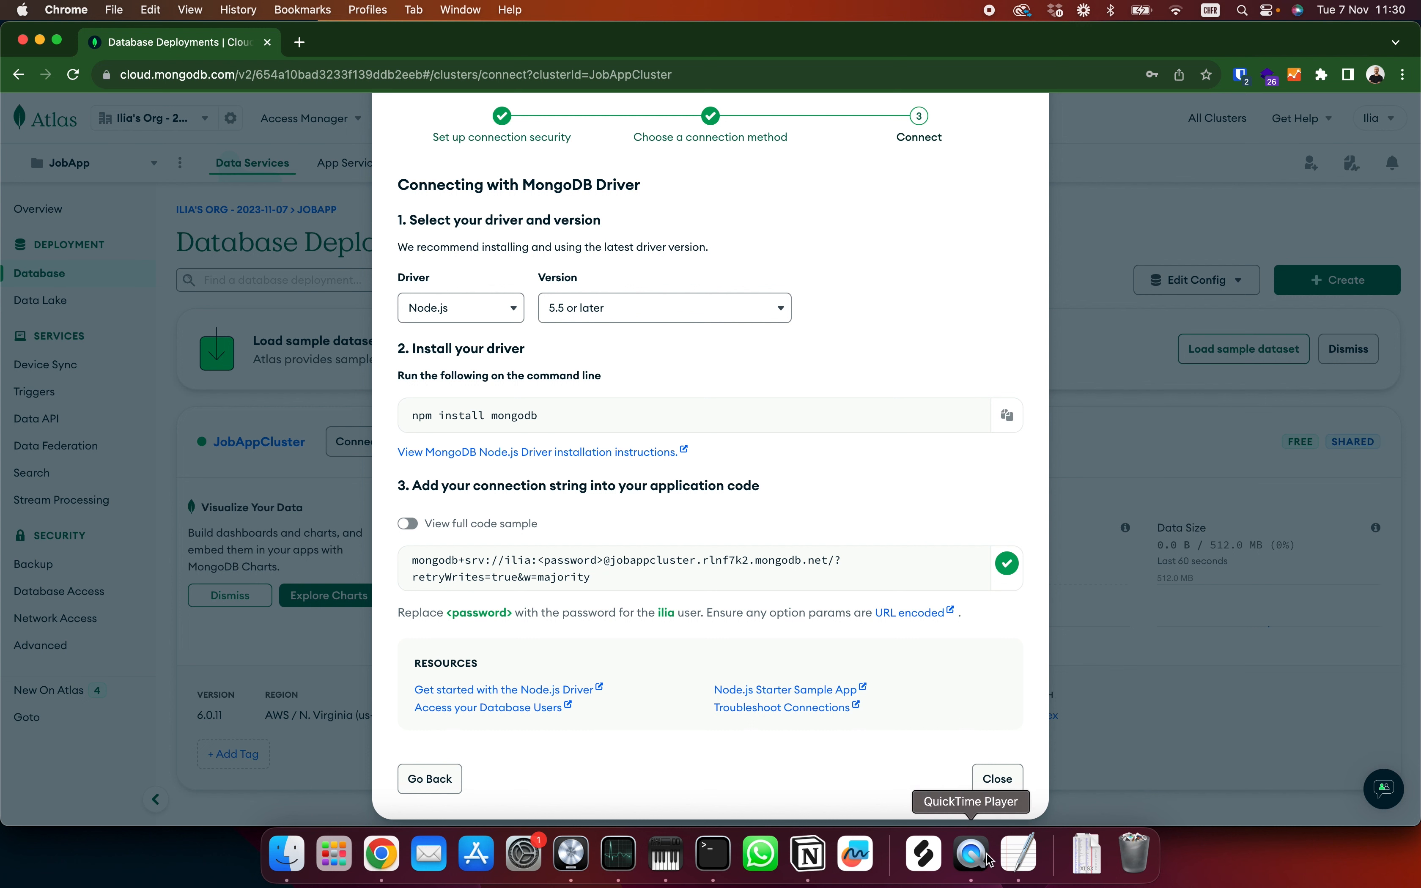
- Switch to TextEdit, paste the connection string below the username, and replace its <password> placeholder with the database password
left_click(1021, 853)
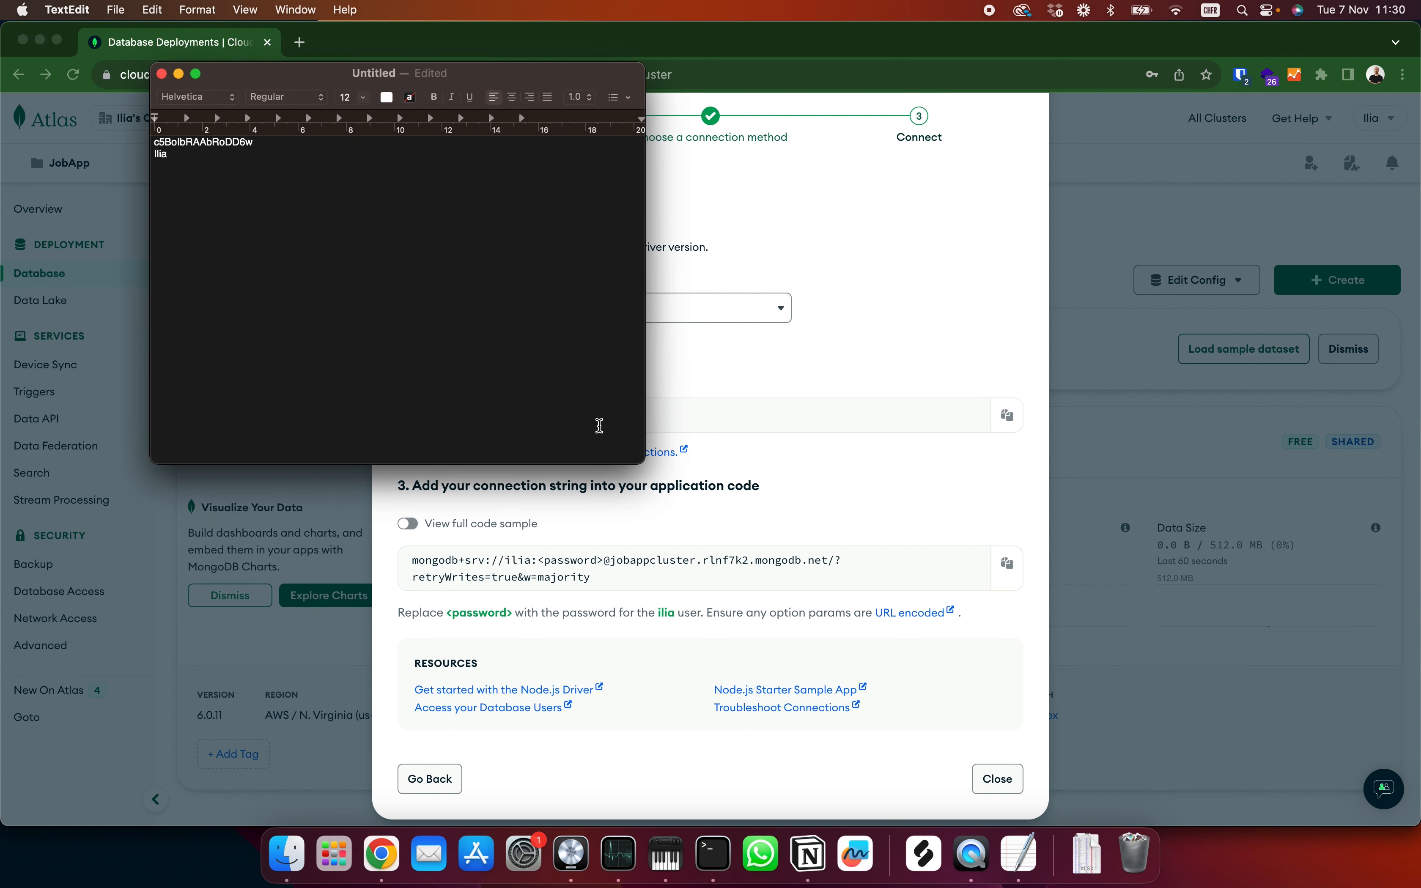
key("Return")
key("Return")
key("super+v")
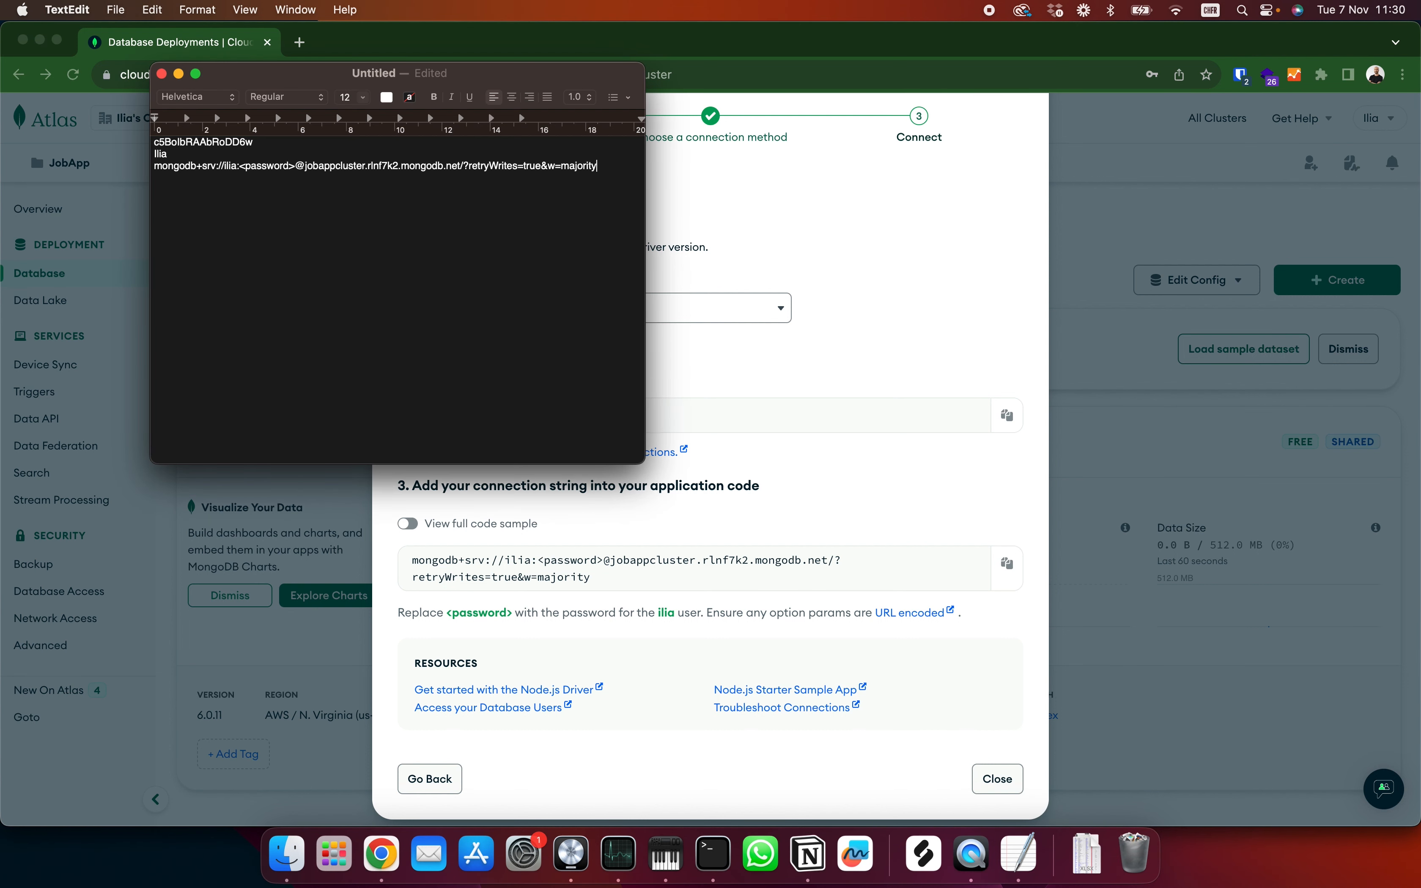
left_click_drag(261, 147, 152, 143)
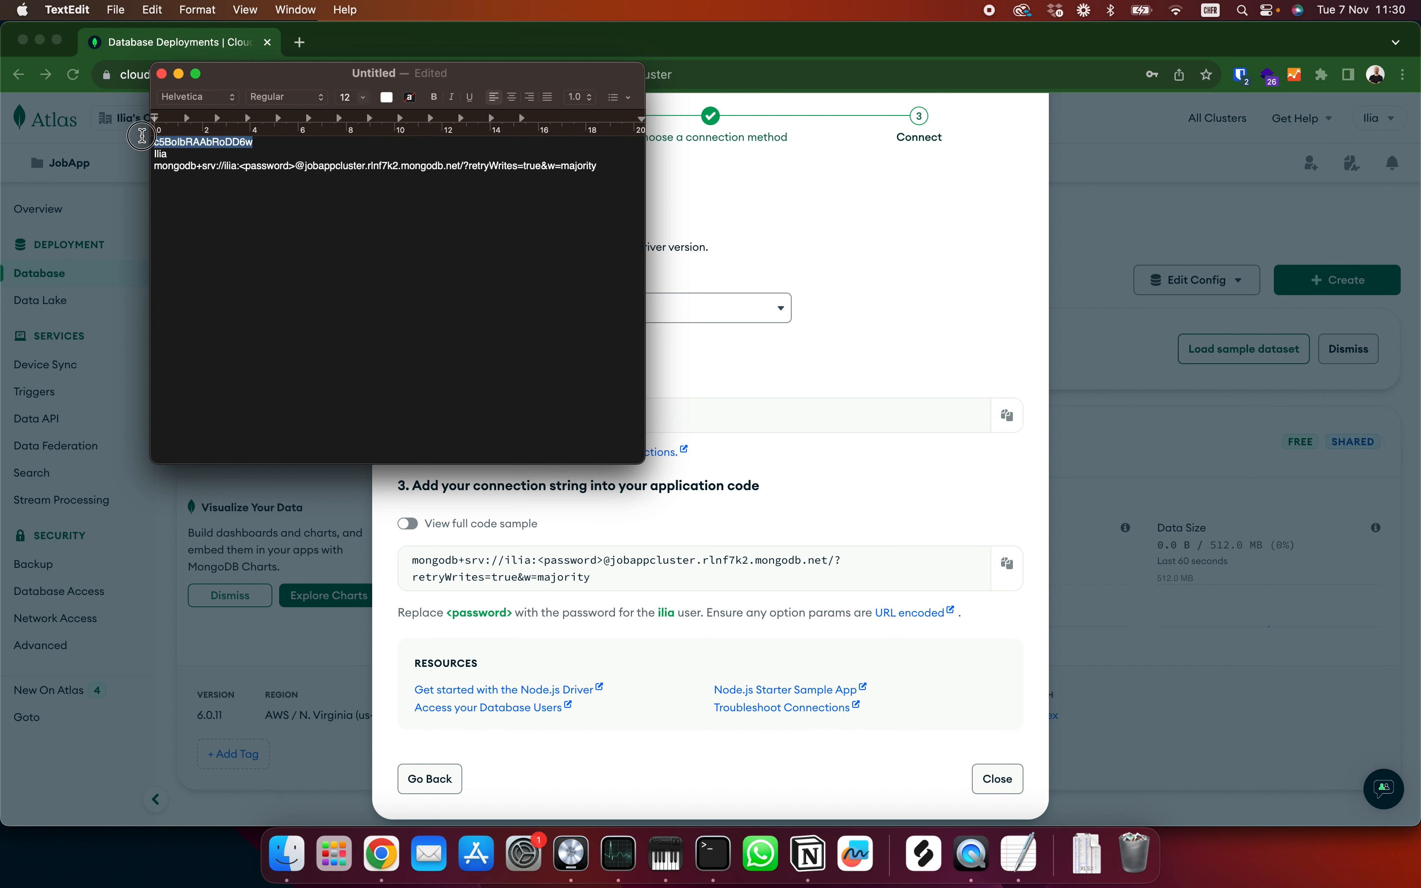
left_click_drag(295, 169, 240, 169)
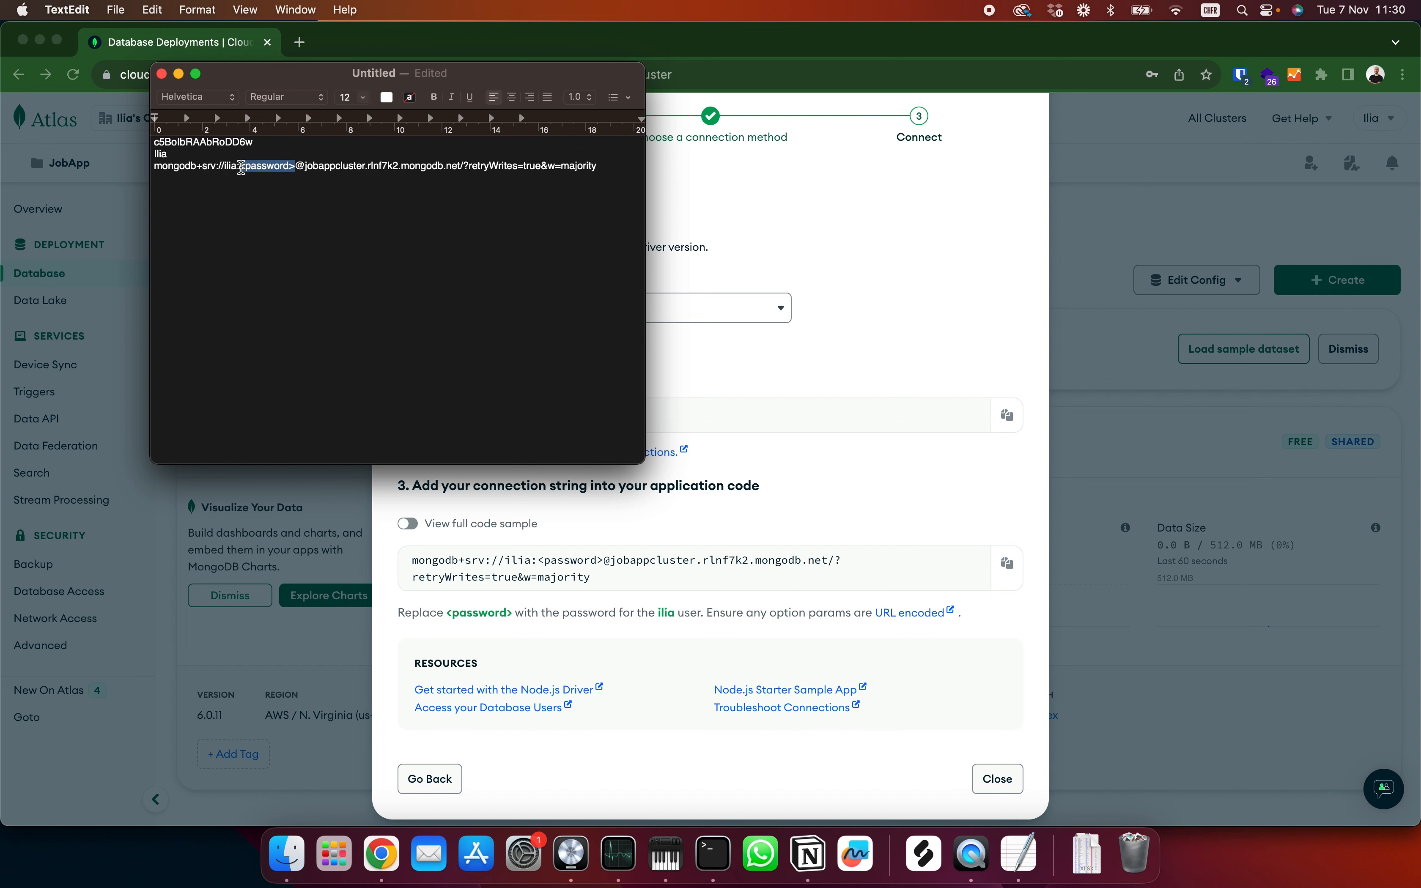
key("super+v")
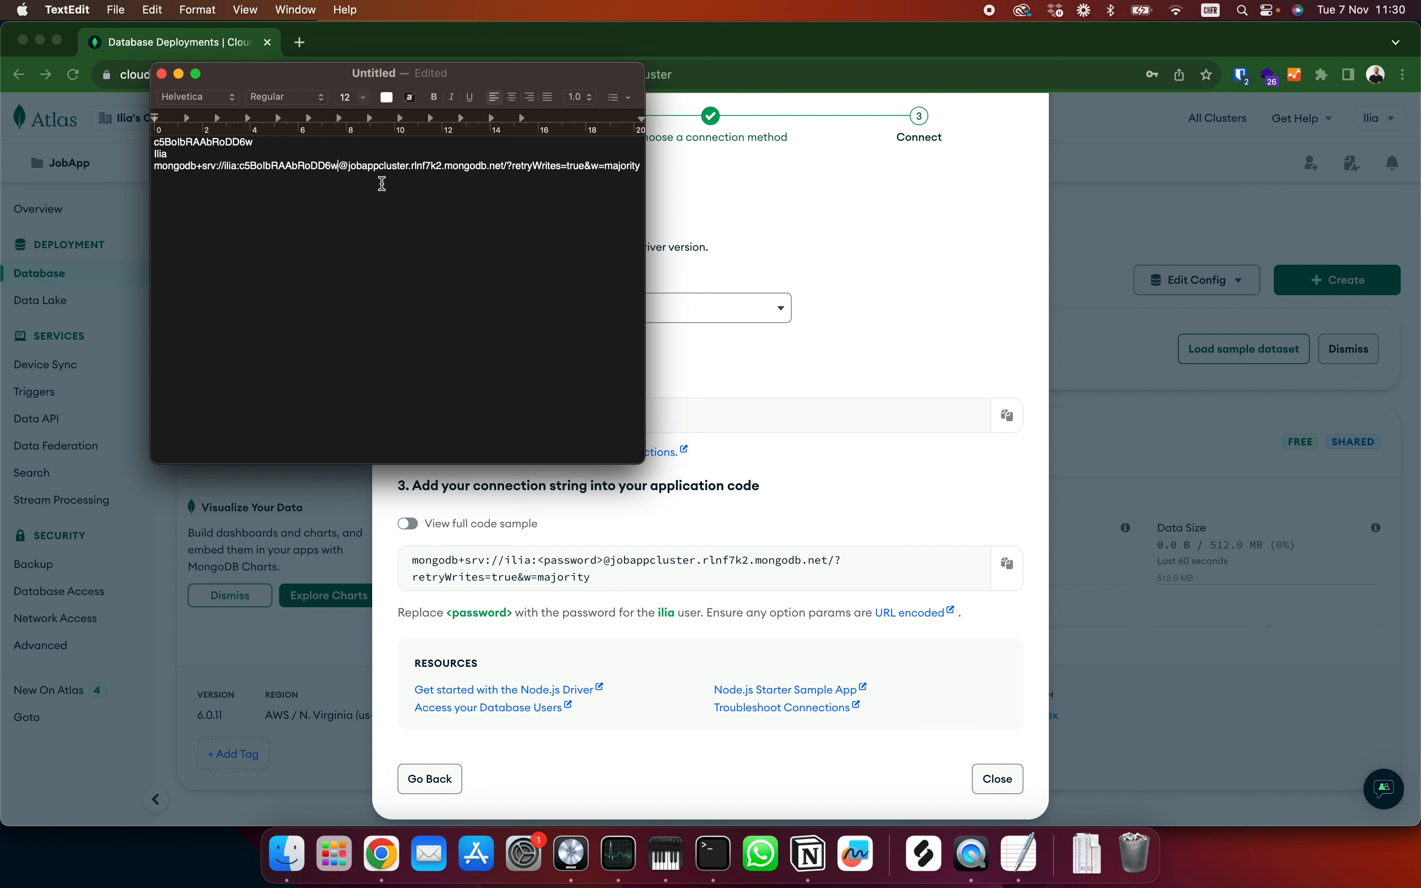
- Close the JobAppCluster connection instructions in Chrome and switch to Visual Studio Code
left_click(831, 260)
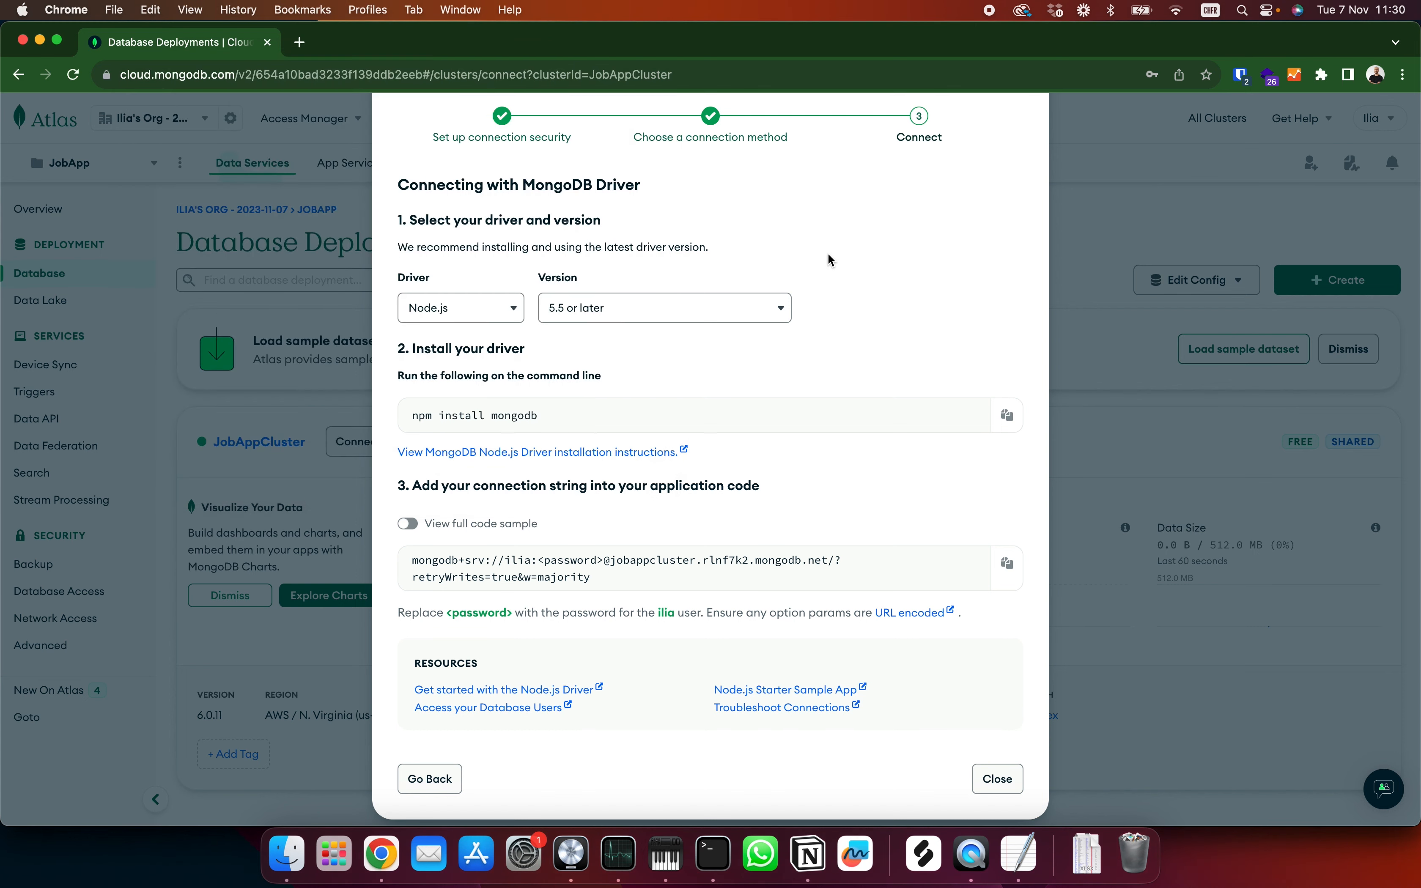
left_click(996, 778)
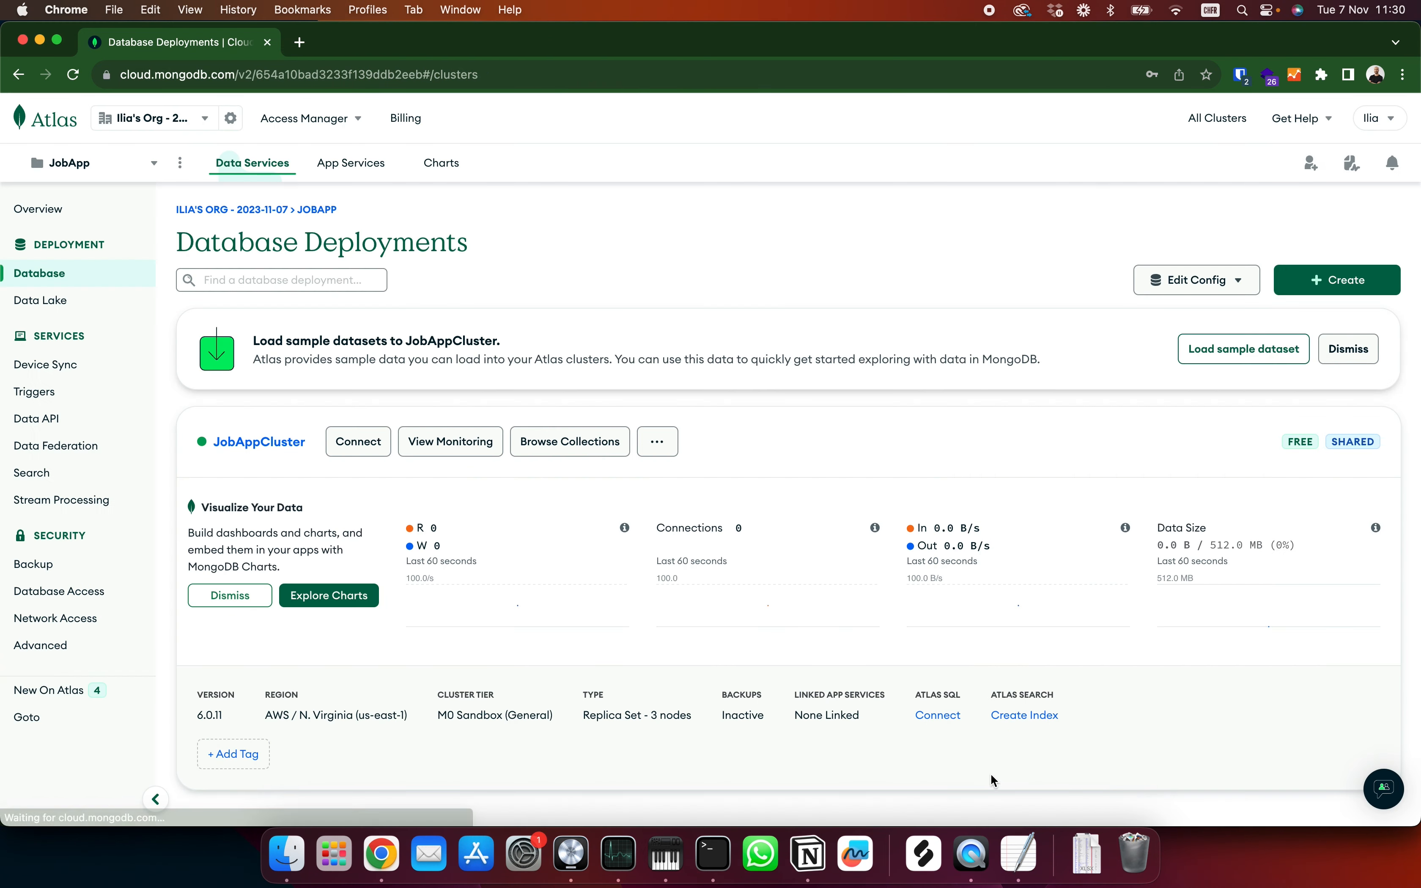
key("super+space")
type("vis")
key("Return")
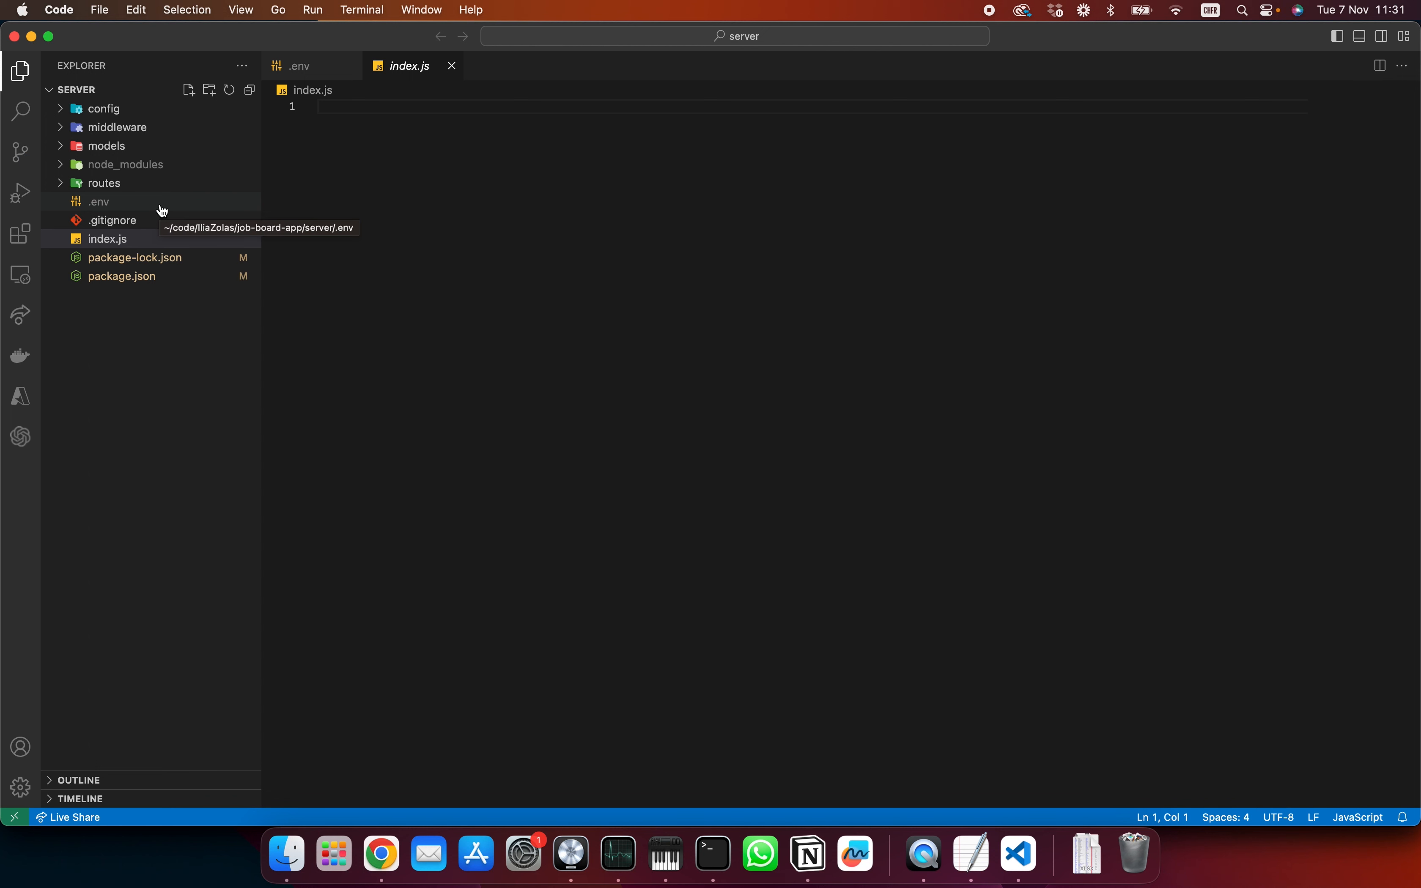
- Add a DATABASE_ACCESS variable to the server's .env file, set to the completed MongoDB connection string including the database password
left_click(143, 211)
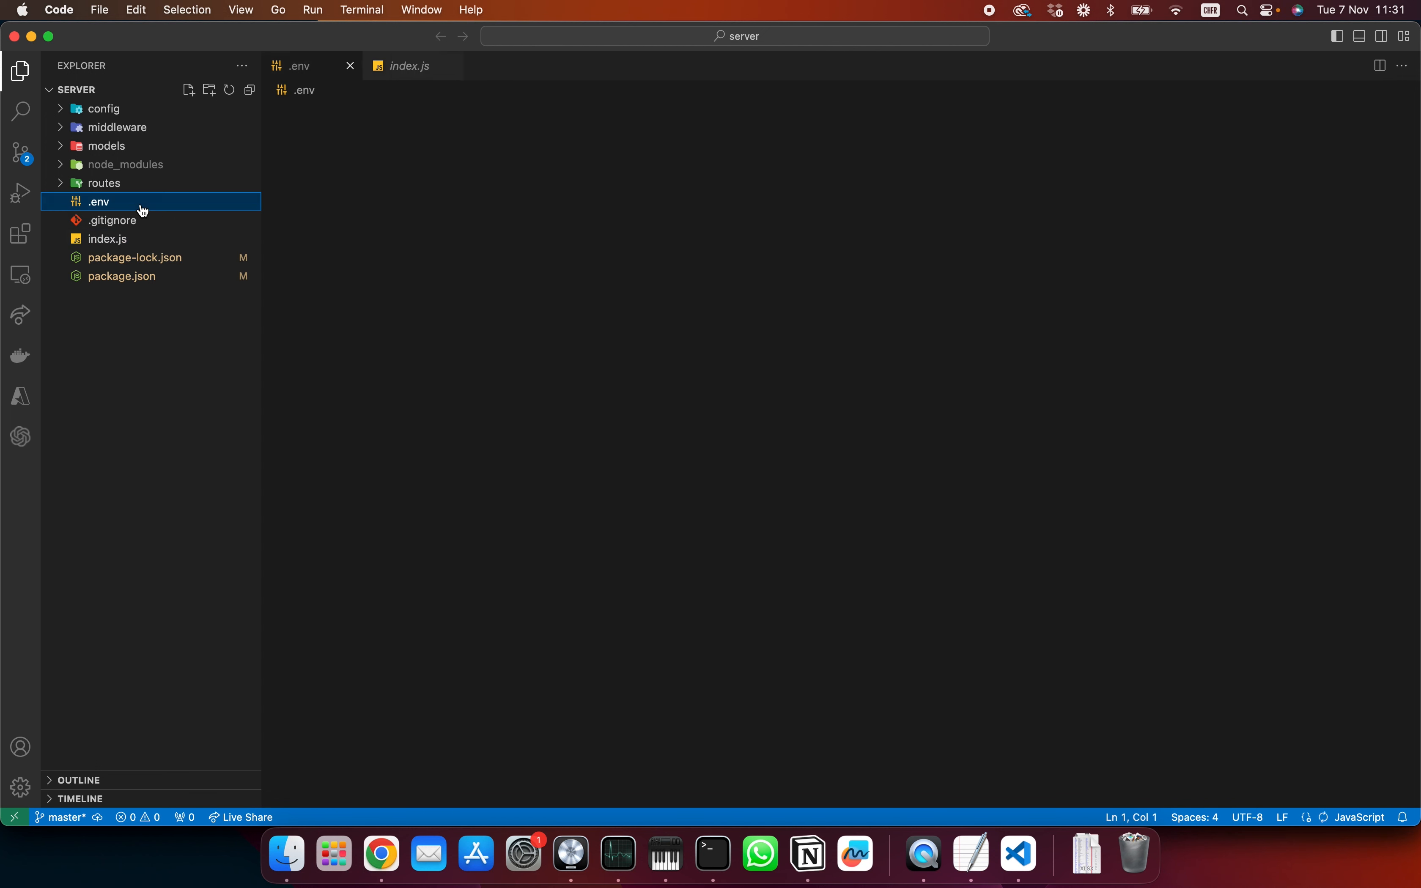
key("super+v")
left_click(329, 107)
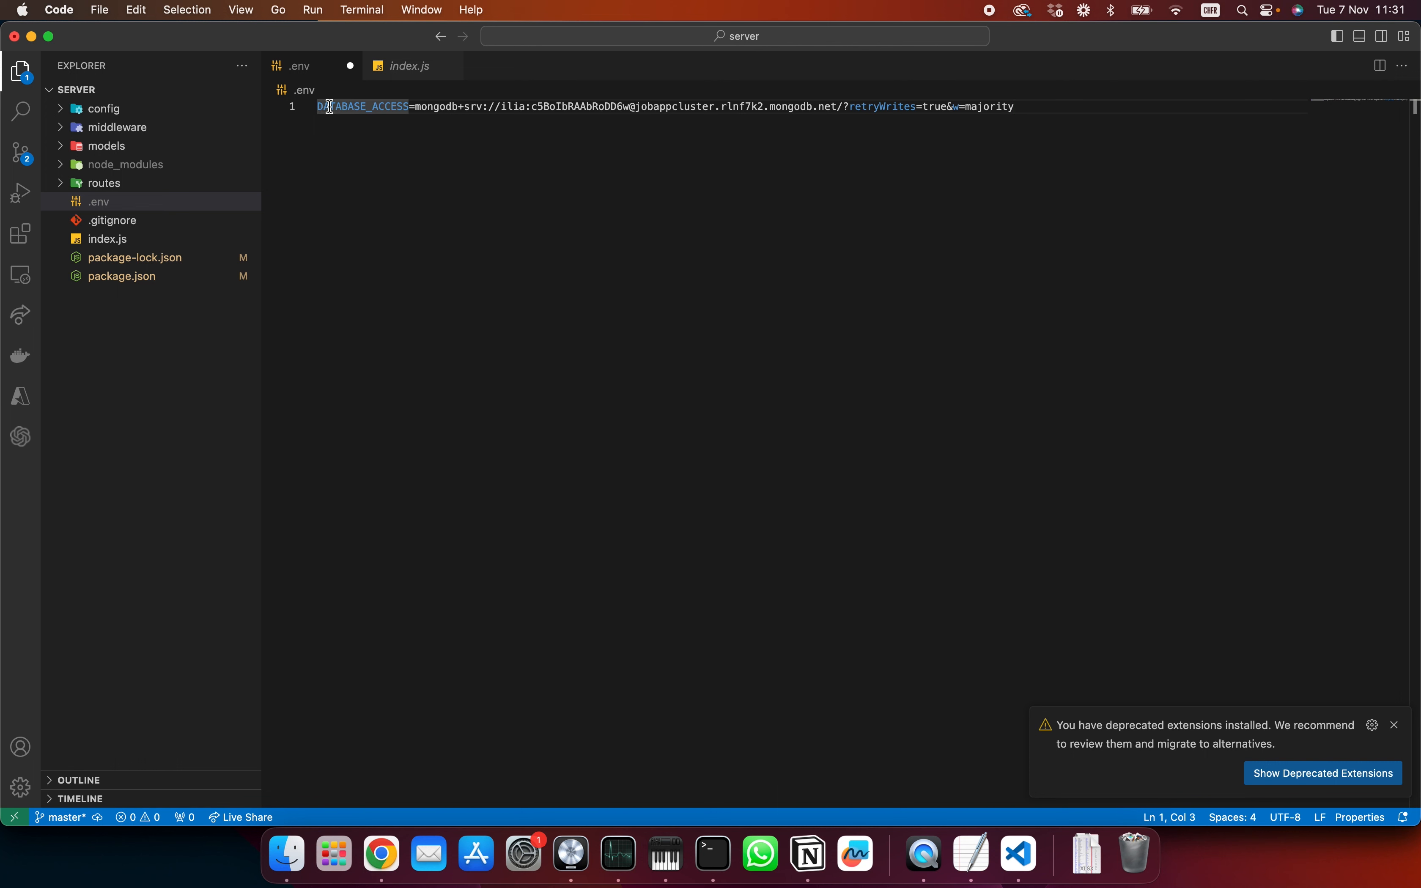
left_click_drag(416, 106, 1020, 108)
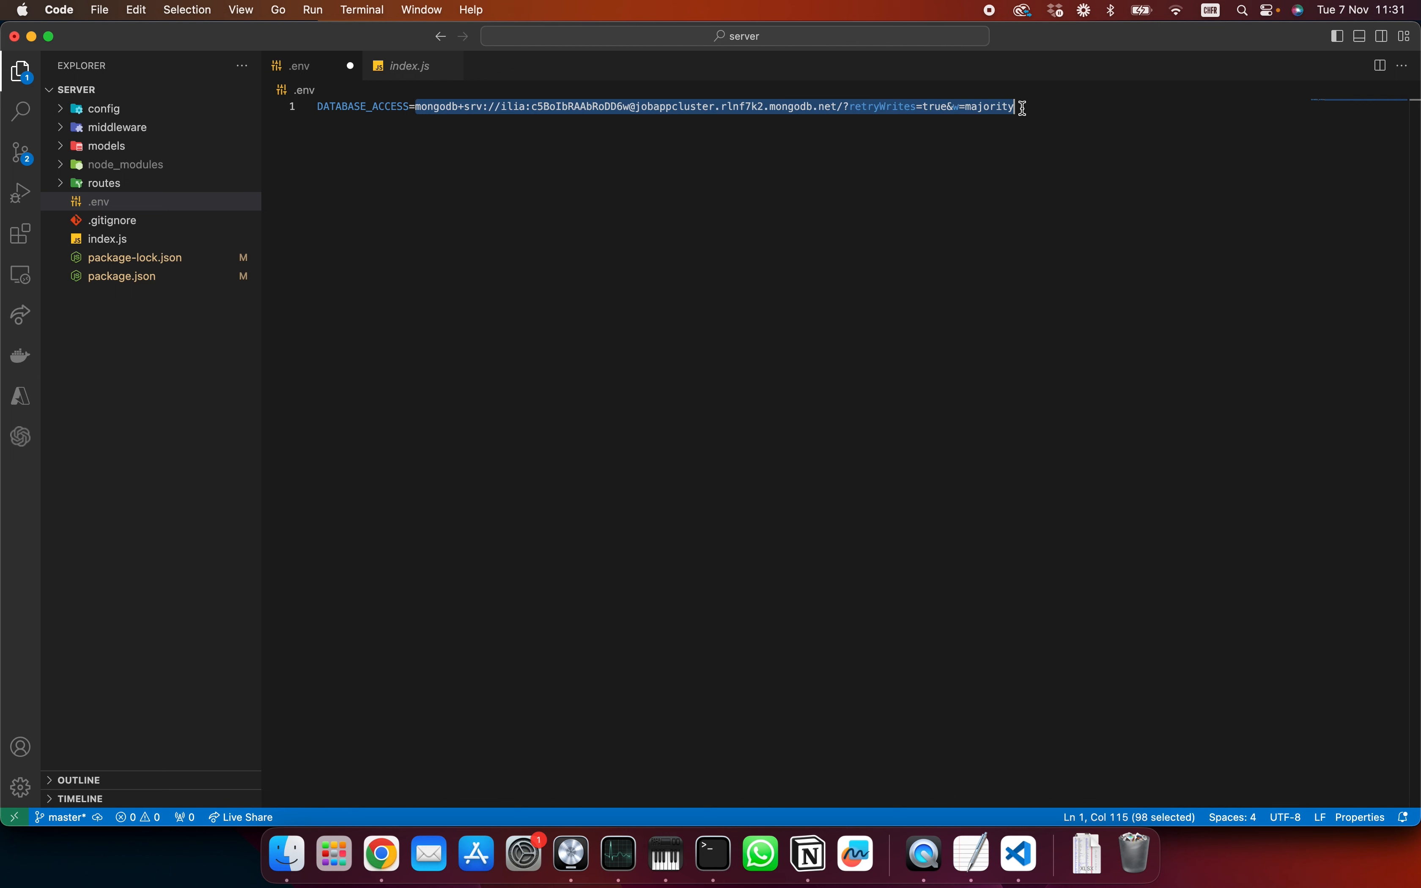
left_click(927, 206)
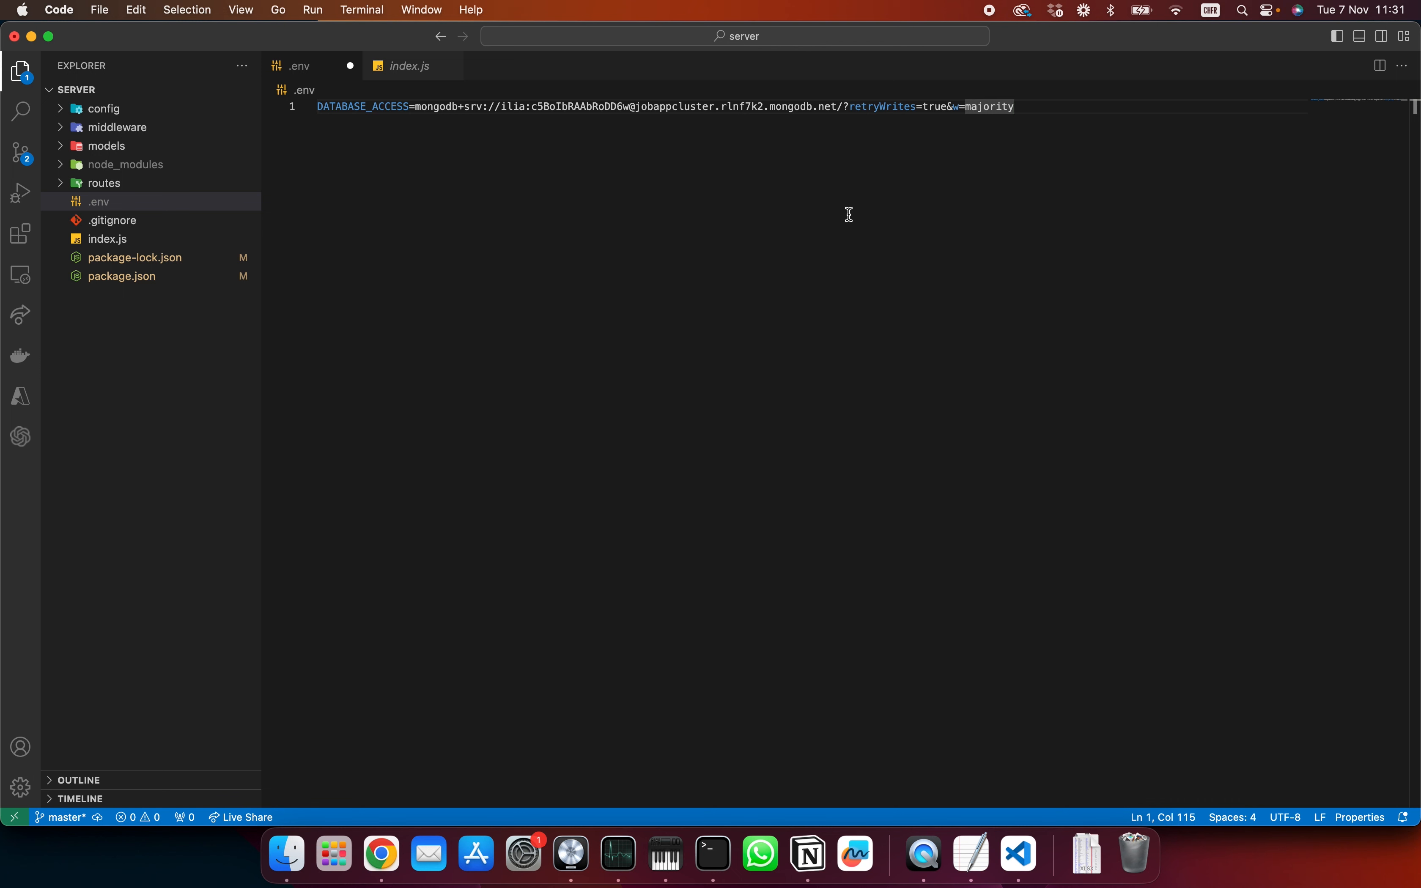
- Check the .env entry in the .gitignore file and save the .env file
left_click(185, 224)
left_click_drag(346, 121, 317, 122)
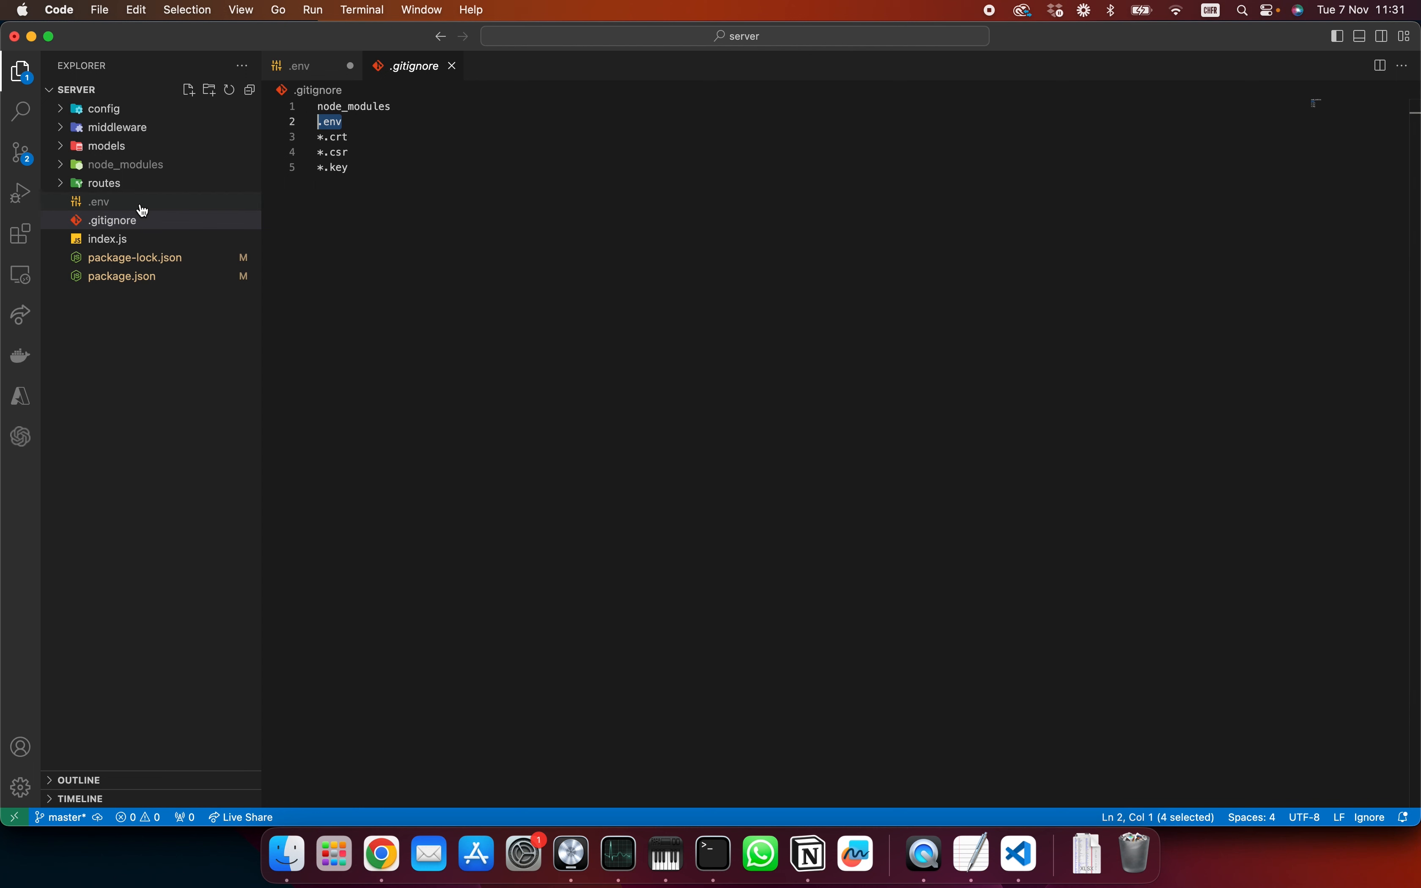
left_click(131, 221)
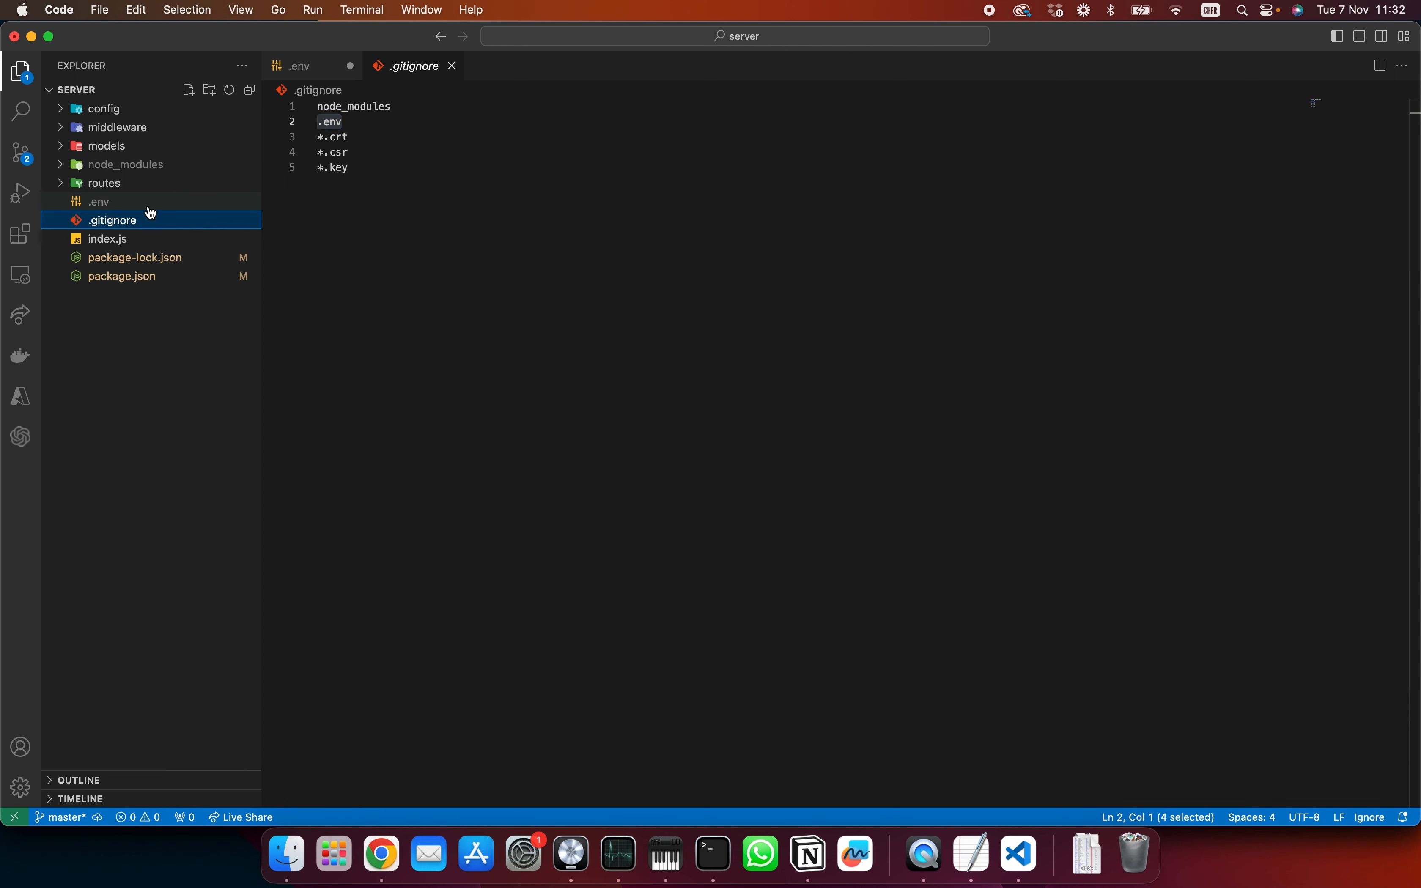
left_click(149, 207)
left_click_drag(533, 109, 630, 109)
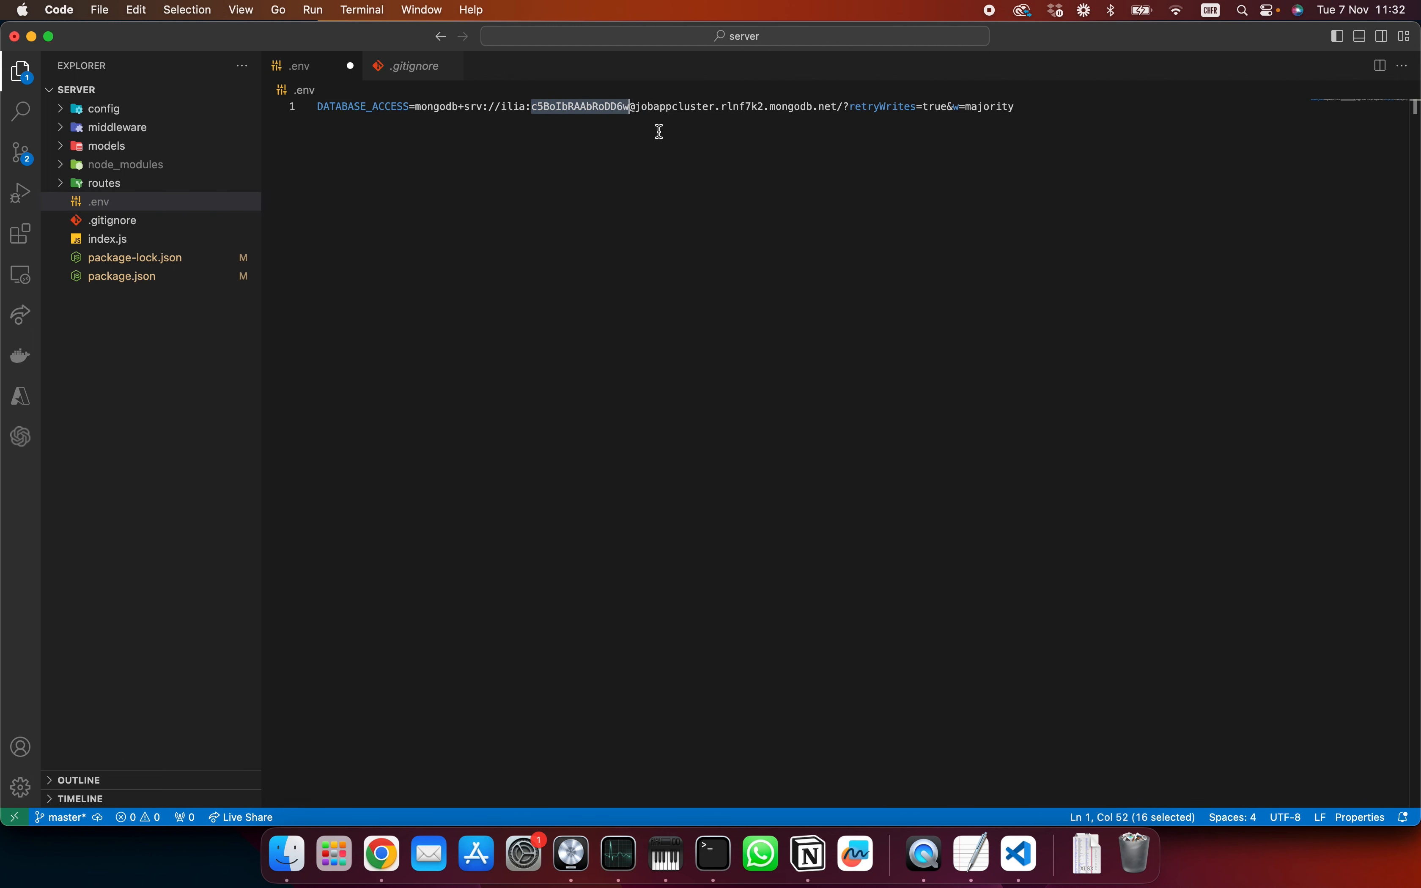
left_click(659, 131)
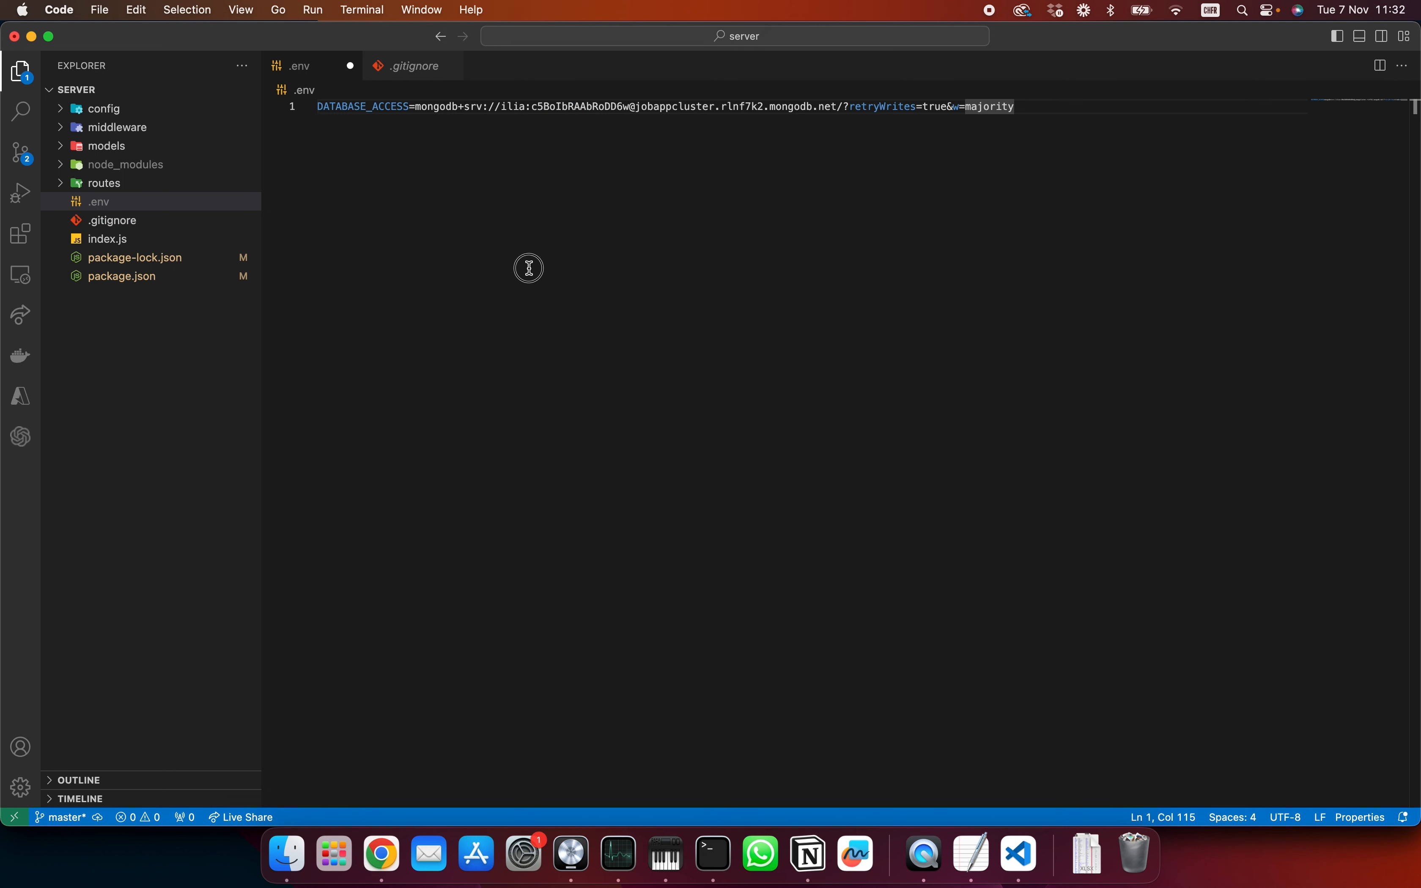
key("super+s")
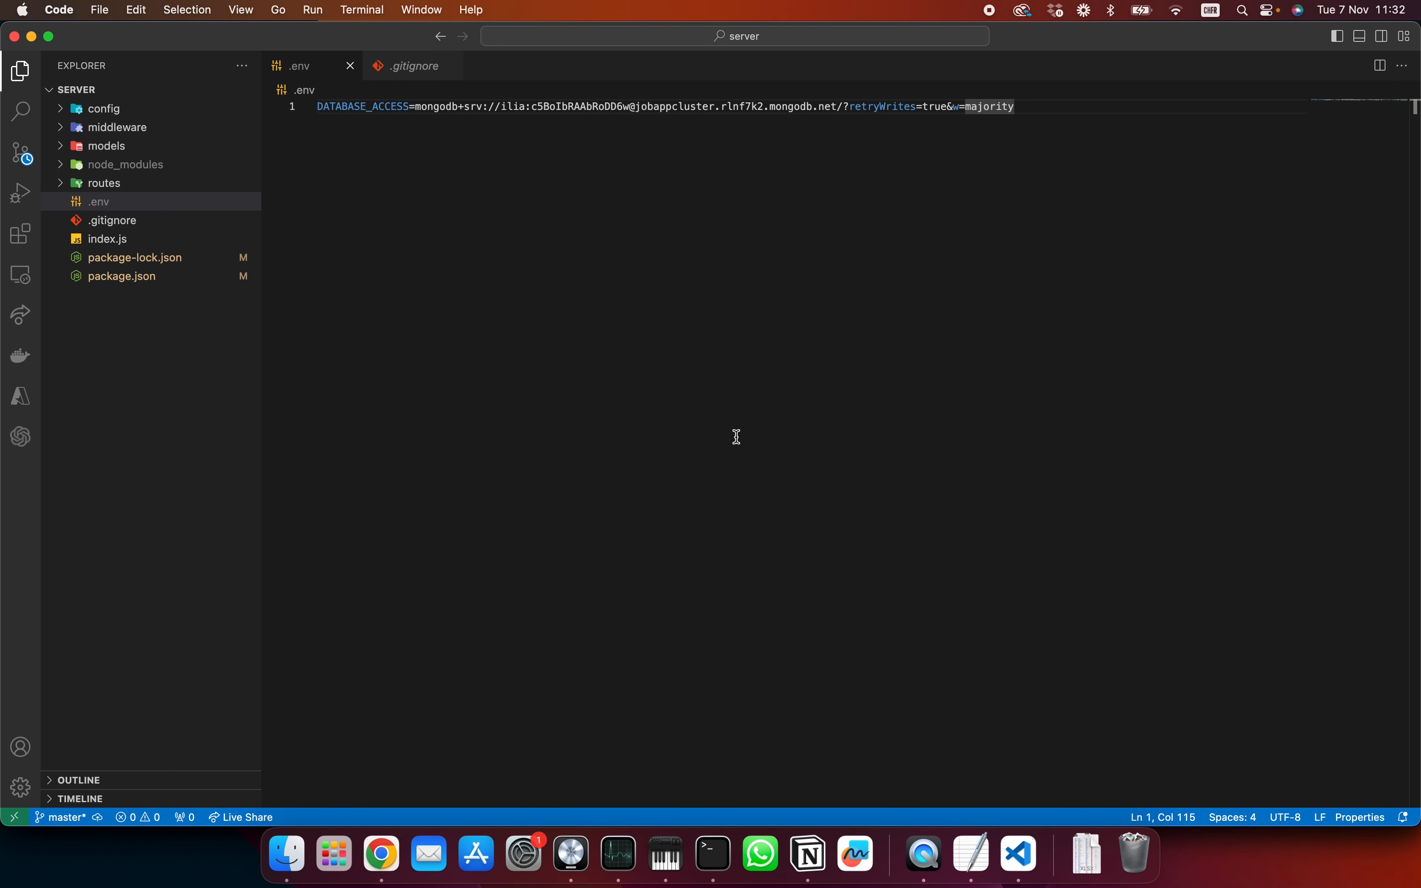